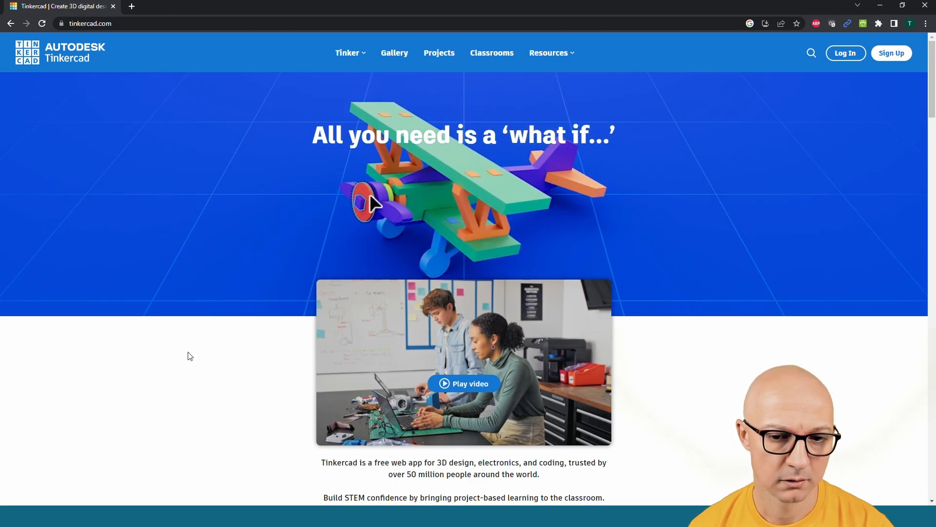
Step: Sign in to Tinkercad with the Autodesk account and create a new 3D design
left_click(227, 418)
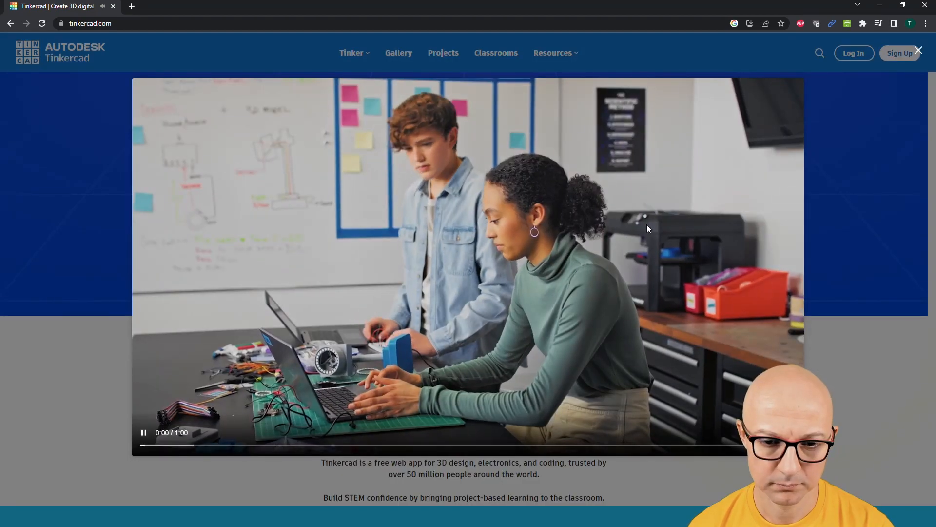
key("Escape")
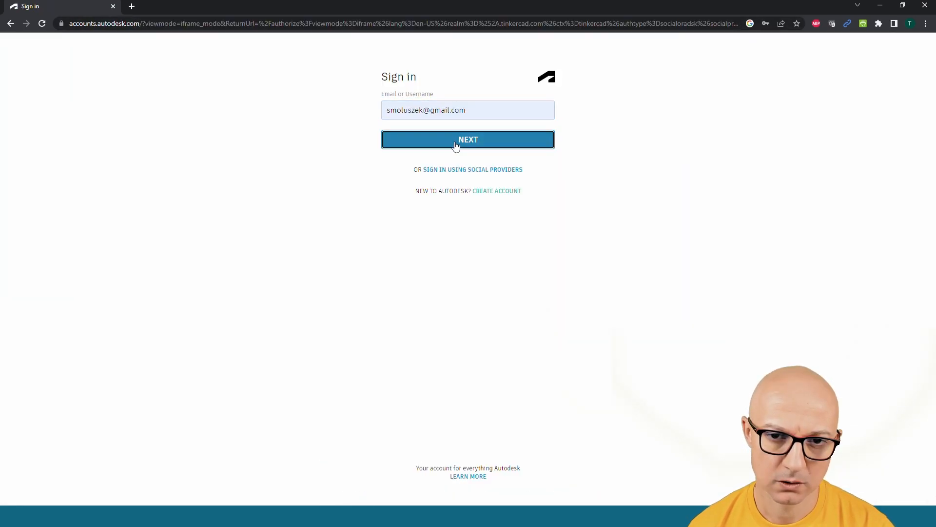
left_click(455, 145)
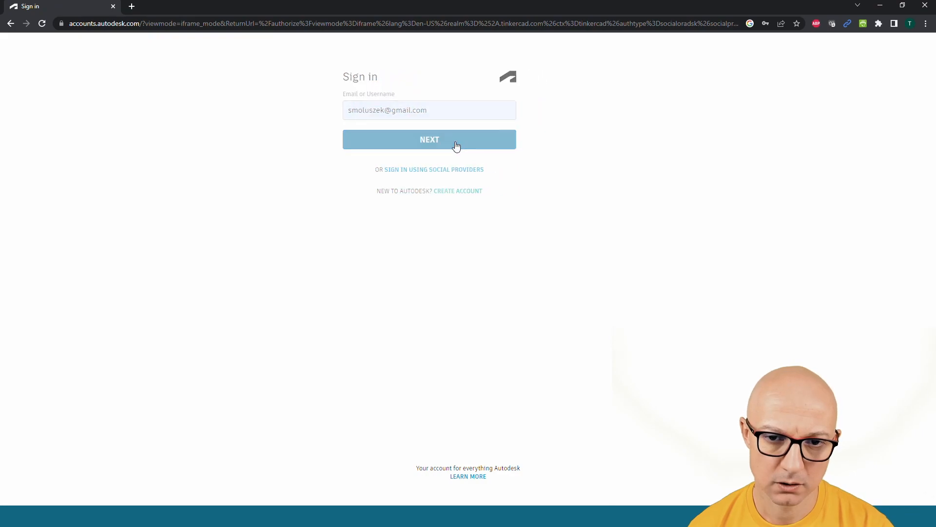
left_click(465, 187)
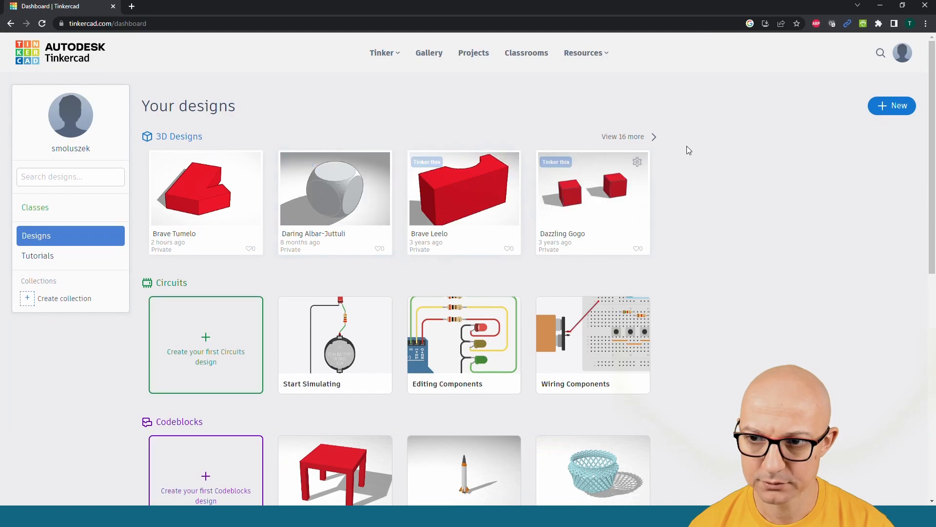
left_click(893, 105)
left_click(869, 138)
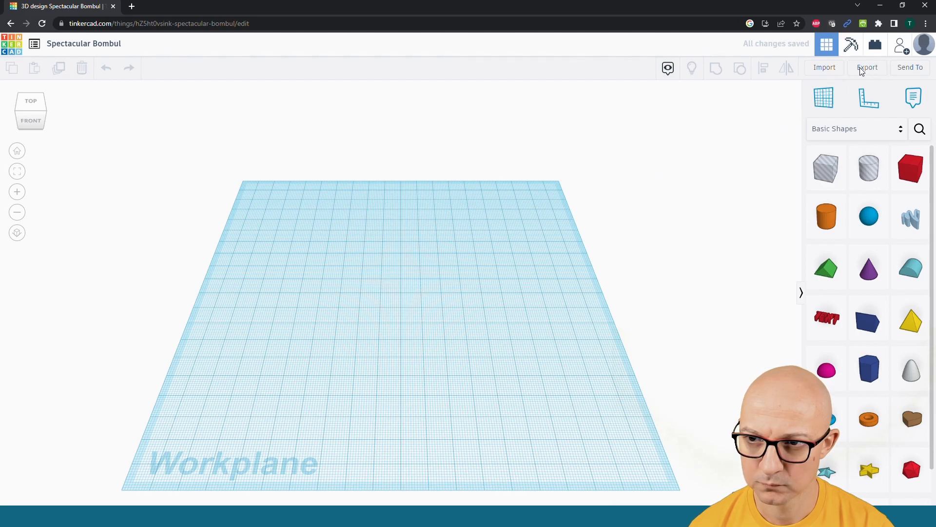
Step: Import small_logo.svg at 100% scale, centred on the artboard, and move the shape onto the front left area of the workplane
left_click(832, 77)
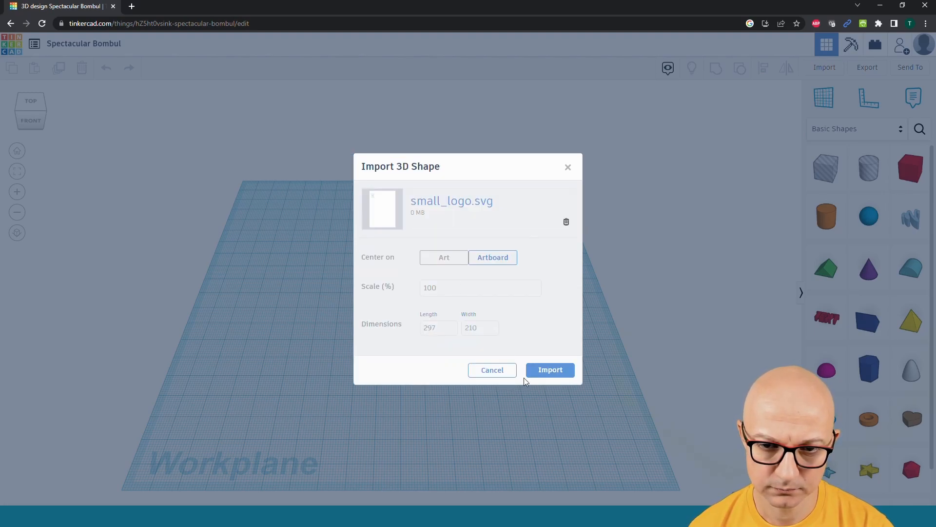
left_click(556, 370)
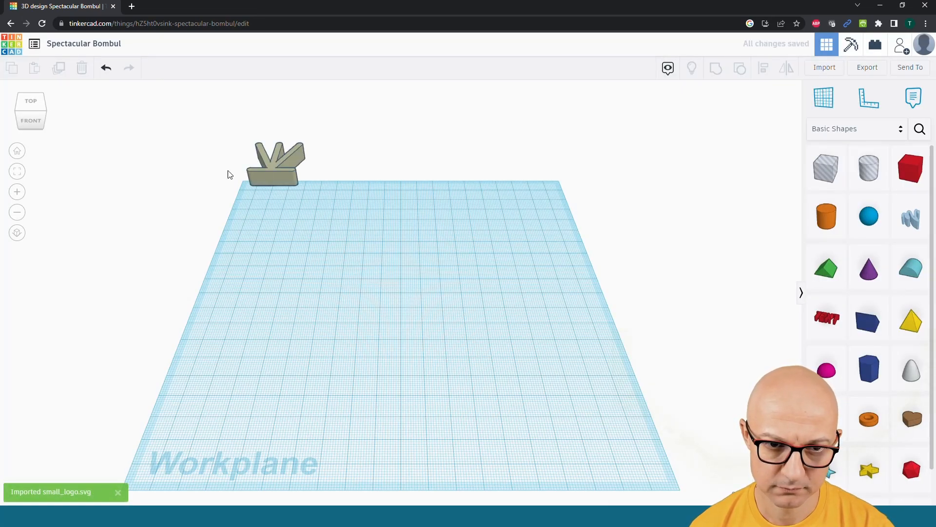
left_click_drag(270, 172, 321, 336)
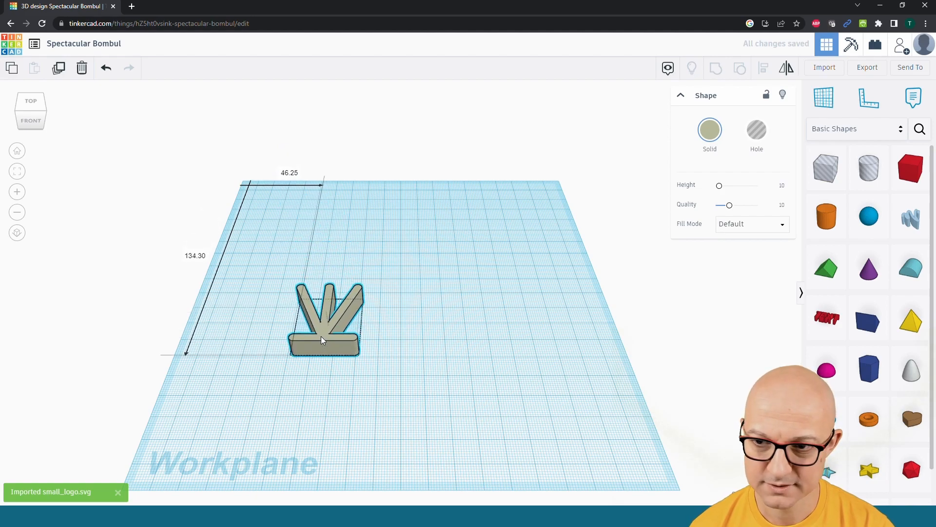
left_click(526, 264)
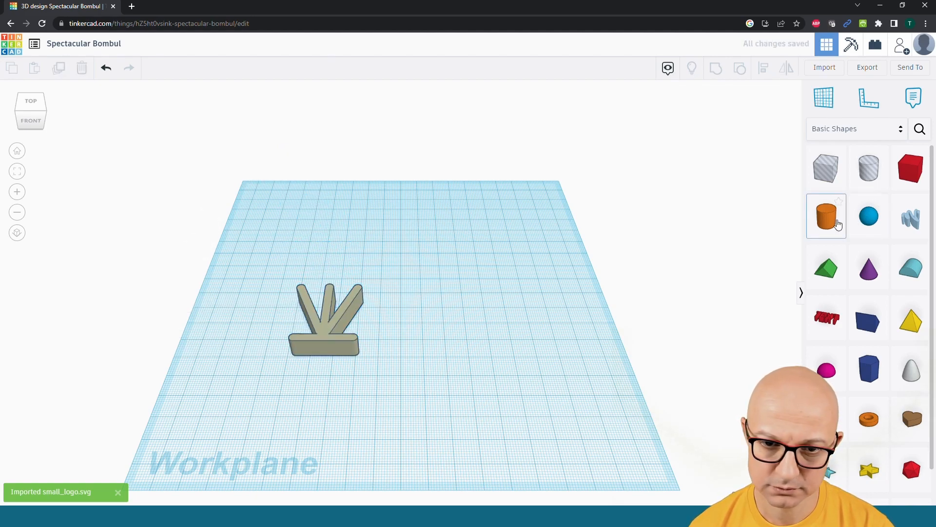
Step: Add a solid cylinder to the workplane and position it to the right of the imported logo
left_click_drag(838, 224, 417, 285)
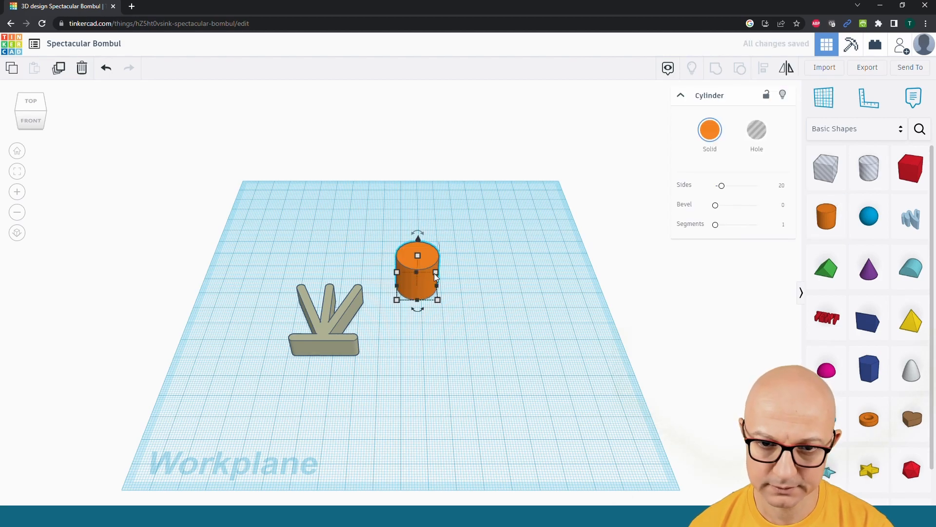
left_click(508, 260)
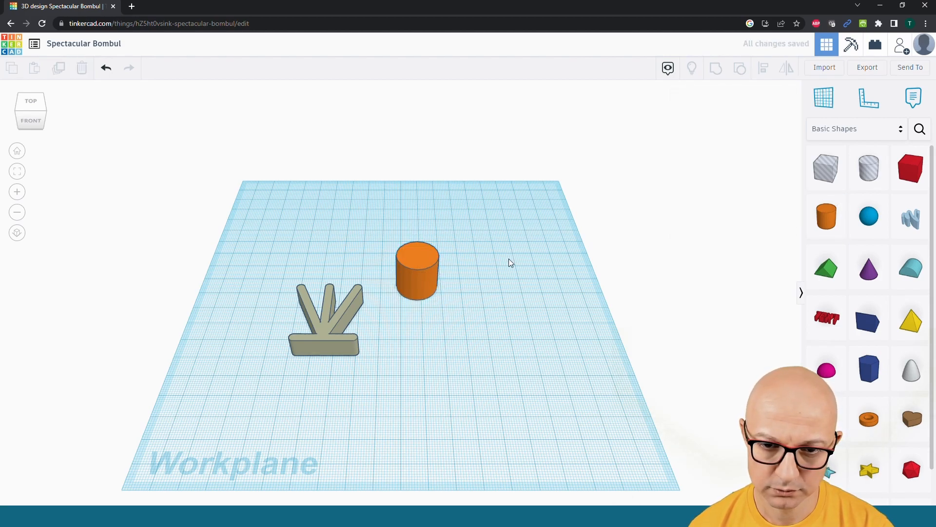
left_click_drag(417, 281, 483, 314)
left_click(532, 297)
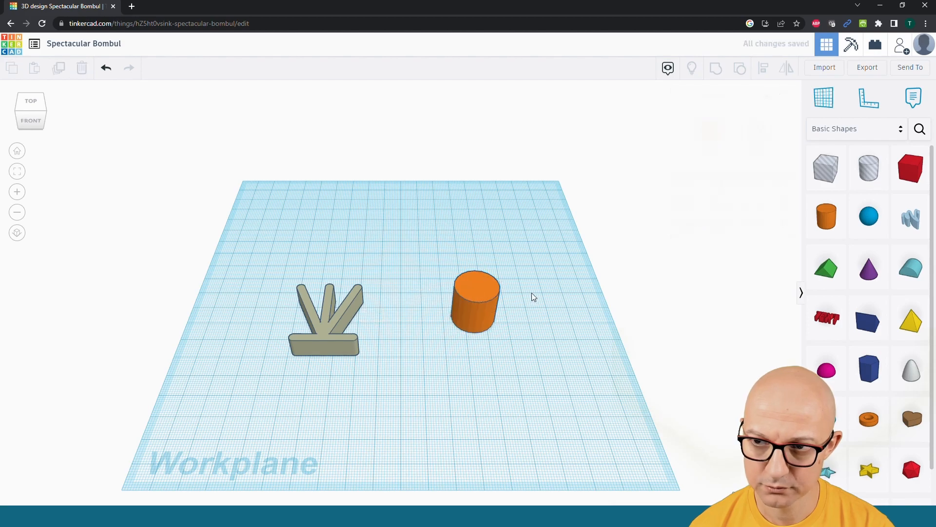
Step: Place a ruler on the workplane in front of the logo and set the cylinder's width and length to 21.5 each
left_click(869, 98)
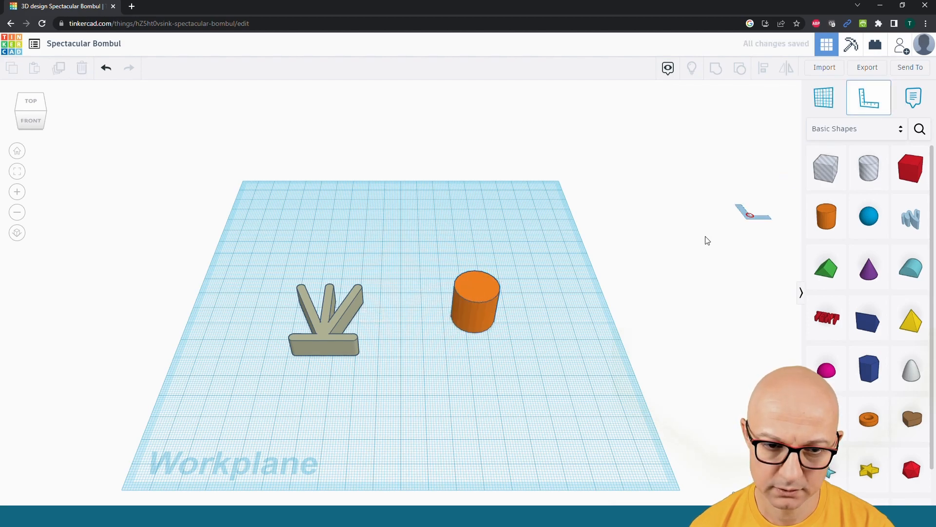
left_click(242, 410)
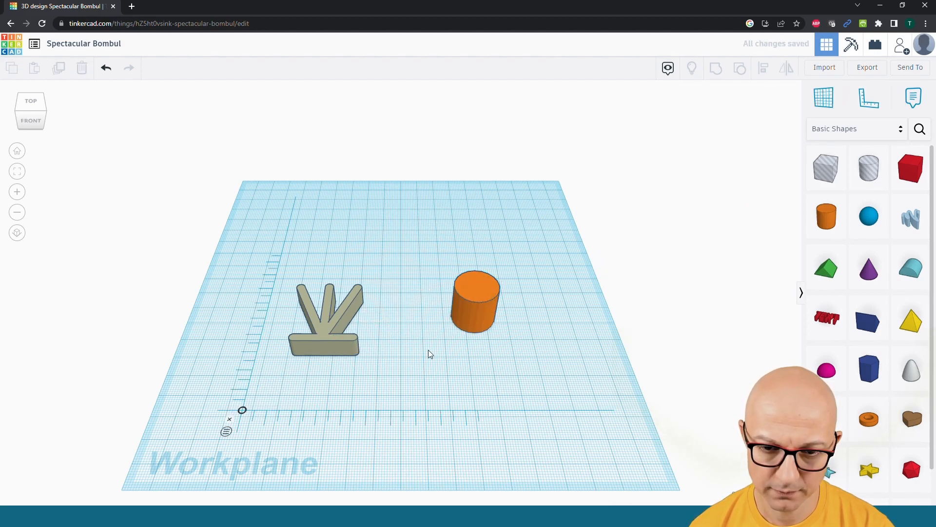
left_click(483, 315)
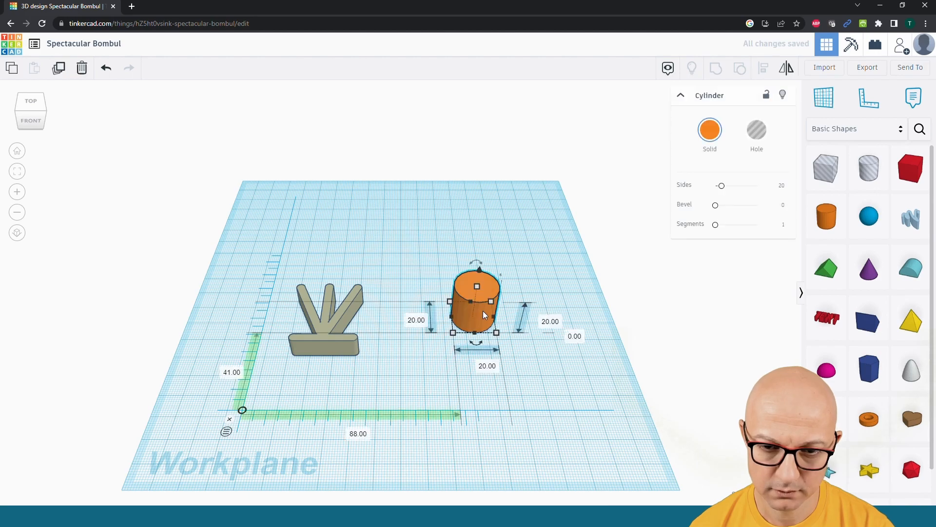
left_click(491, 369)
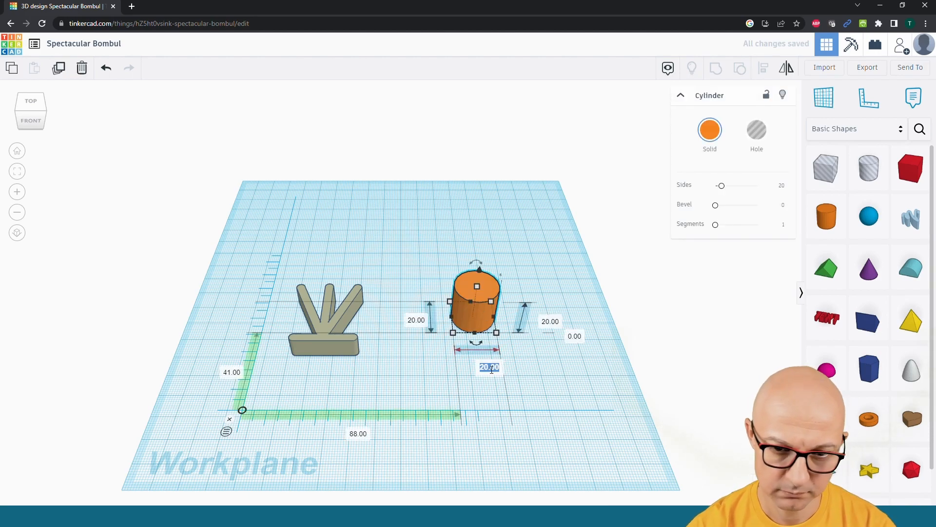
type("21.5")
key("Return")
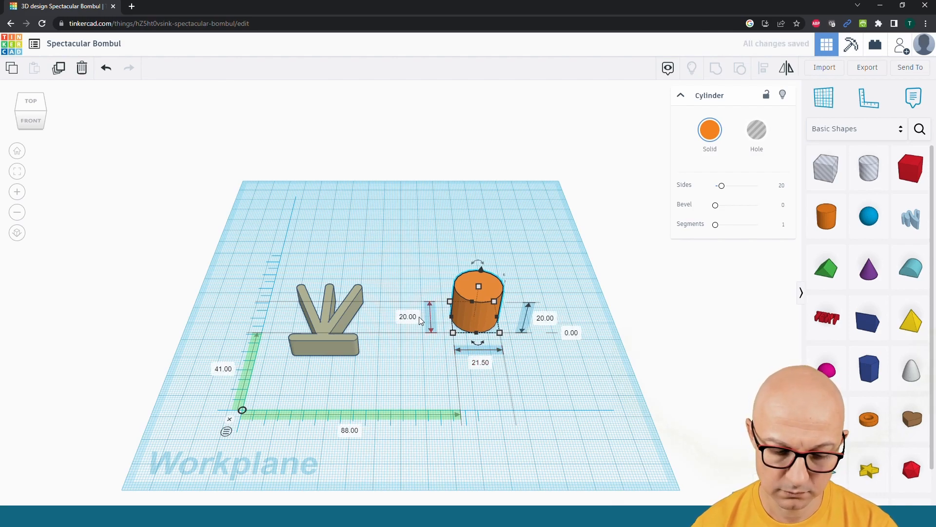
left_click(415, 318)
type("21.5")
key("Return")
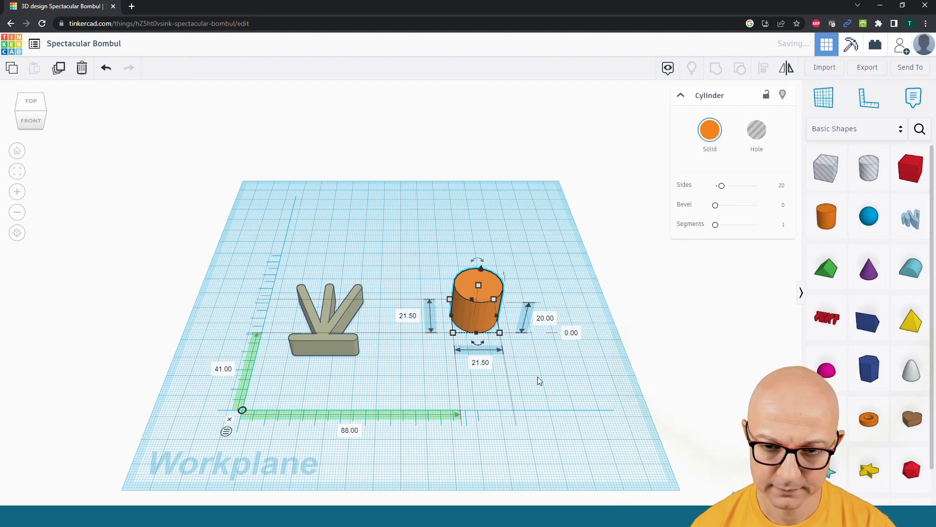
Step: Set the cylinder's height to 2 to make a thin disc, and remove the ruler from the workplane
left_click(544, 319)
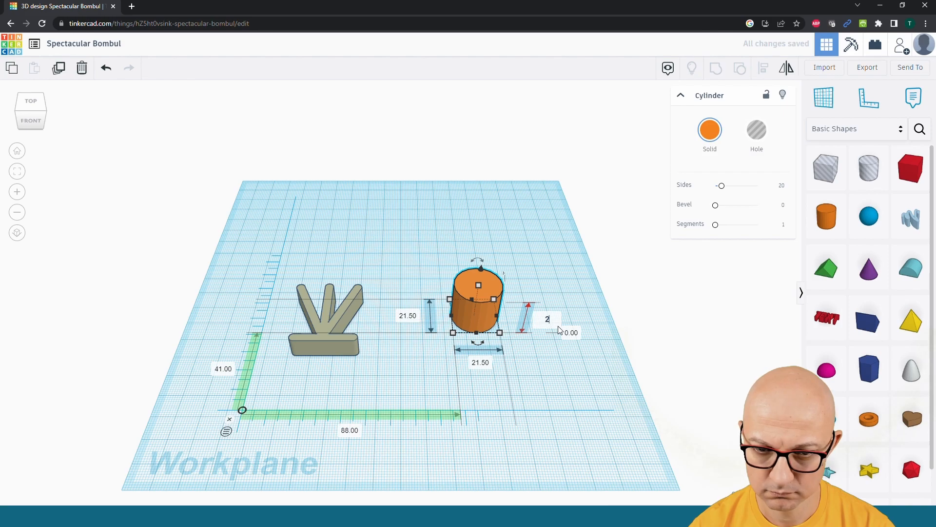
type("2")
key("Return")
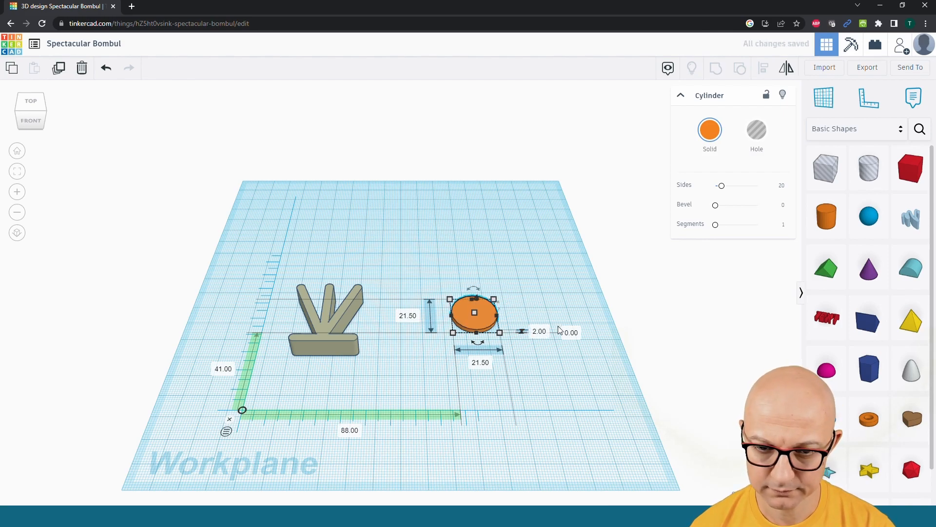
left_click(569, 389)
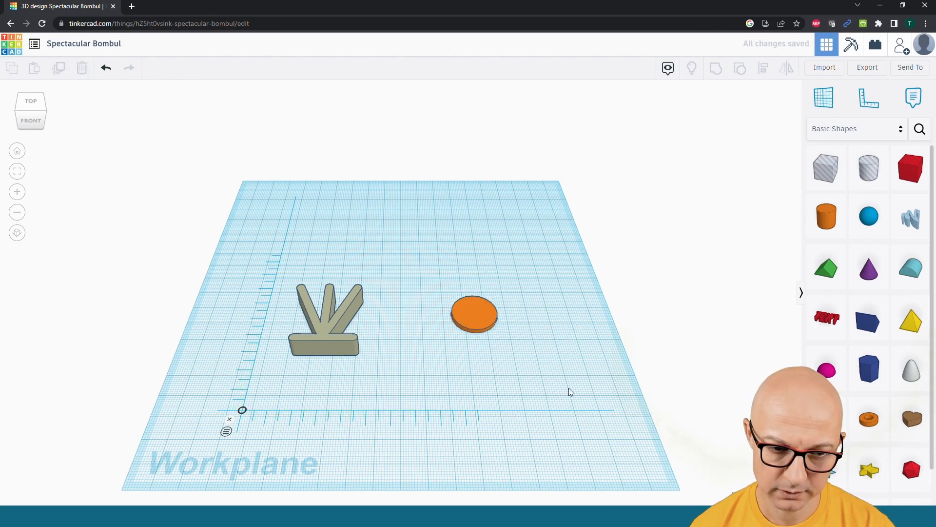
left_click(230, 419)
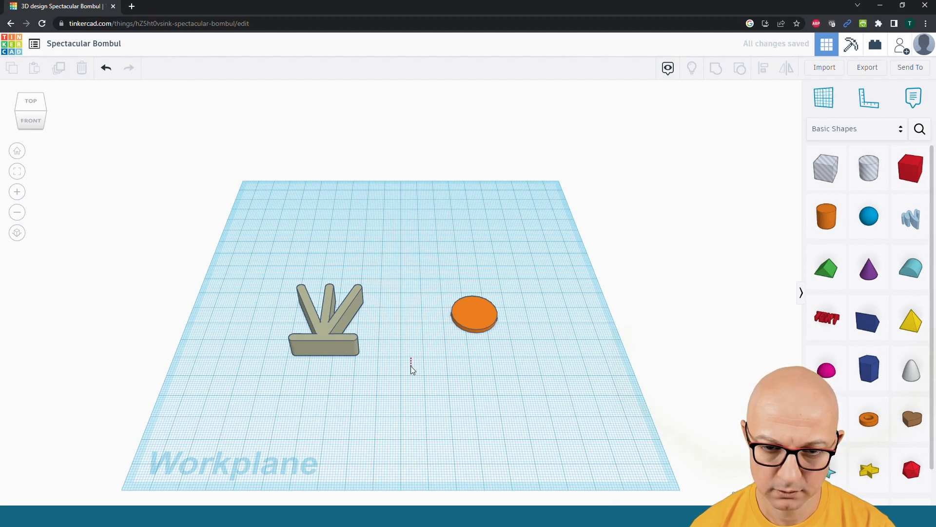
Step: Move the logo closer to the disc and scale it down proportionally to about 13.5 wide and 15.3 long
right_click_drag(382, 387, 420, 414)
left_click(334, 359)
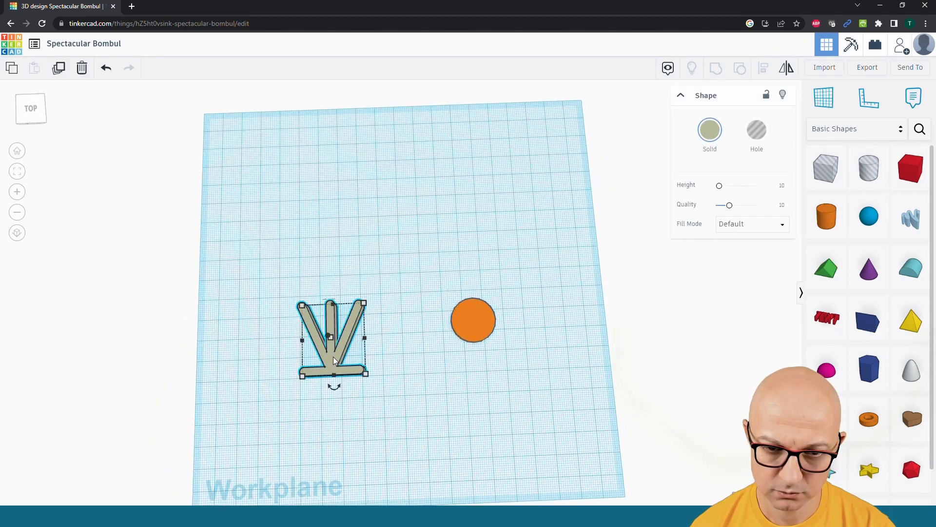
left_click_drag(335, 358, 402, 333)
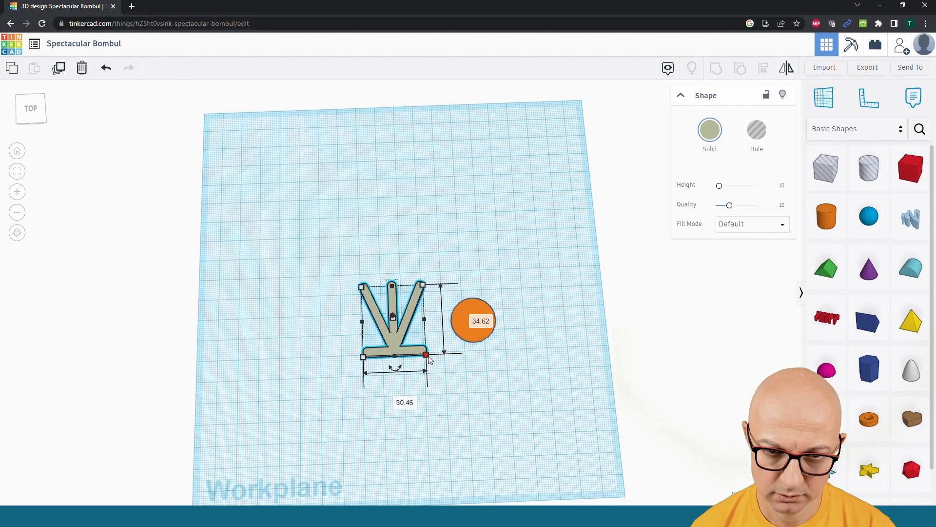
left_click_drag(422, 349, 391, 312, "shift")
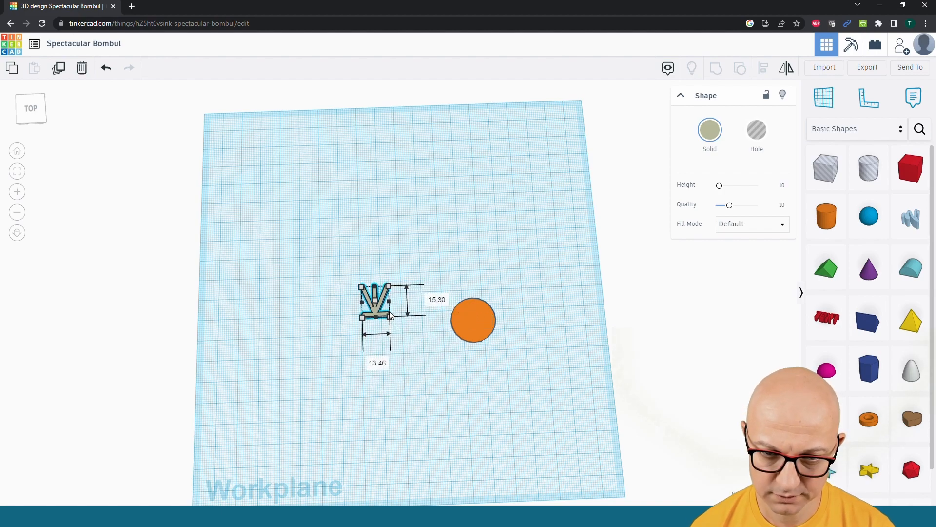
left_click(410, 348)
Step: Move the logo onto the disc, undo the last change, and stretch the logo's length to about 14.3
left_click_drag(378, 307, 483, 332)
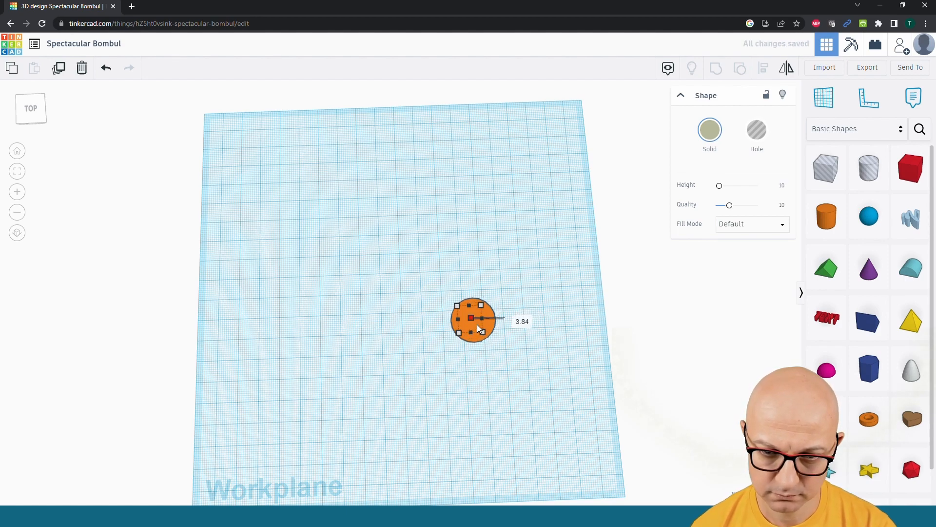
key("ctrl+z")
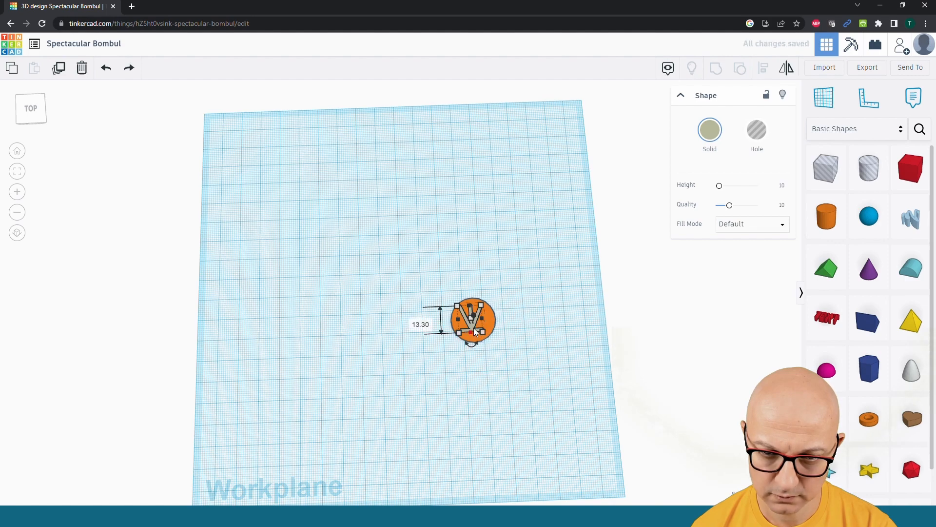
left_click_drag(476, 333, 482, 333)
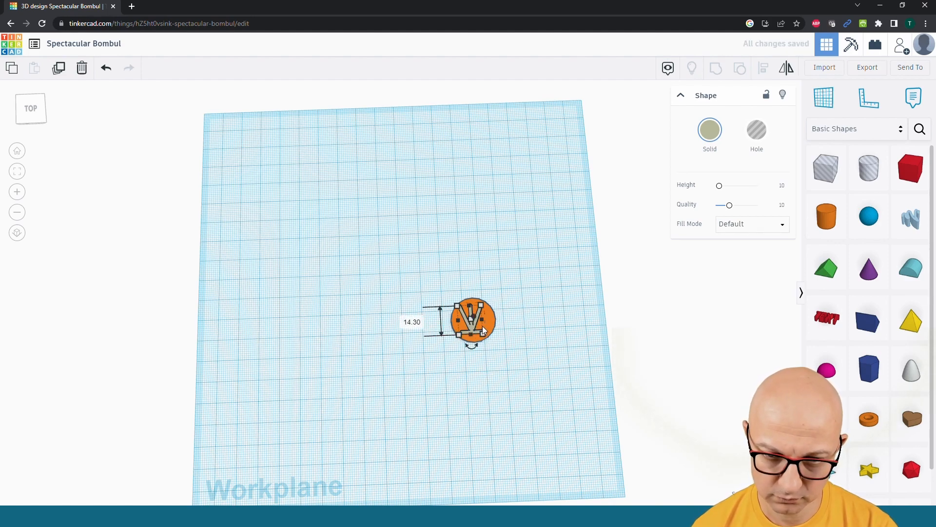
Step: Move the disc out from under the logo so it sits just to the logo's left
left_click(488, 317)
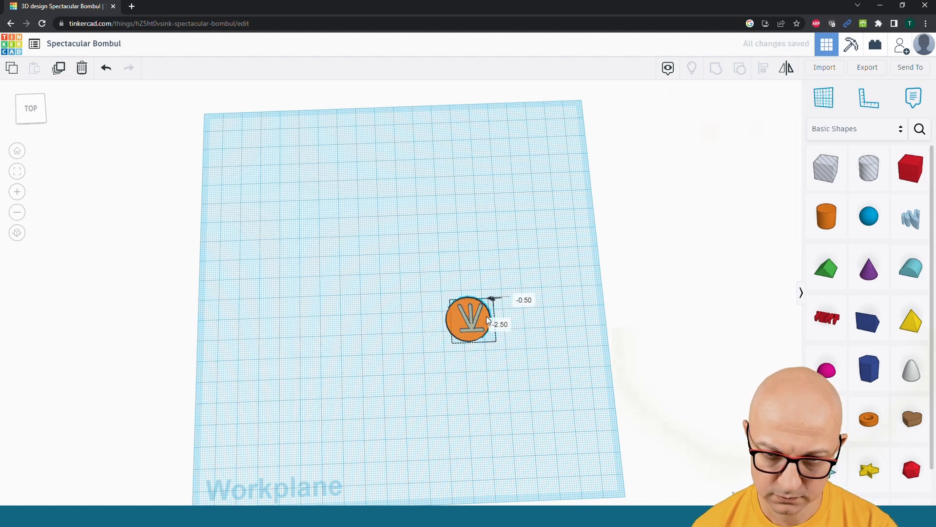
left_click_drag(490, 316, 448, 321)
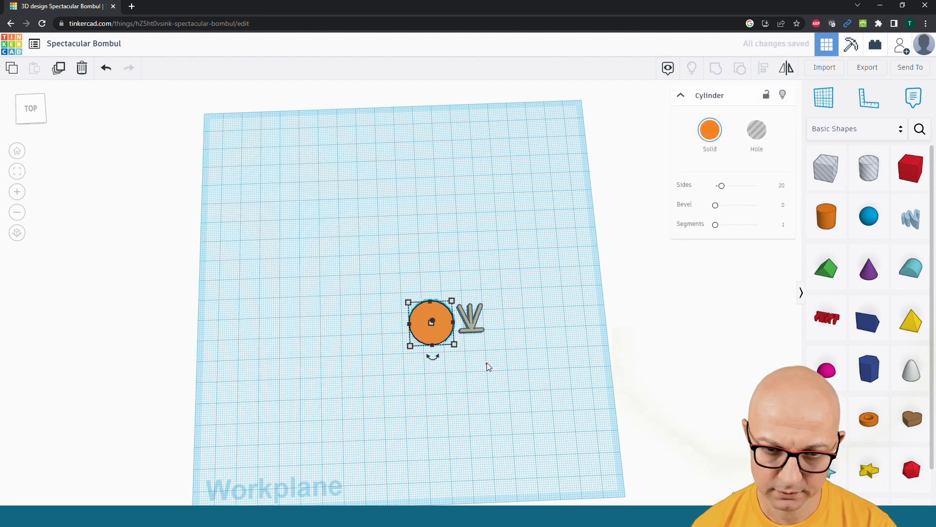
left_click(488, 366)
Step: Change the logo shape beside the disc from solid to hole
scroll(468, 335, "up", 5)
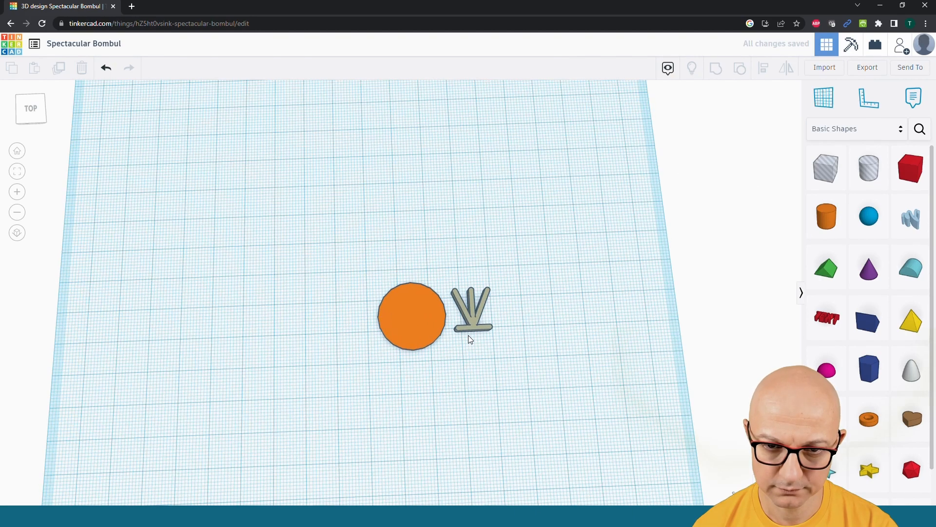
scroll(469, 337, "up", 5)
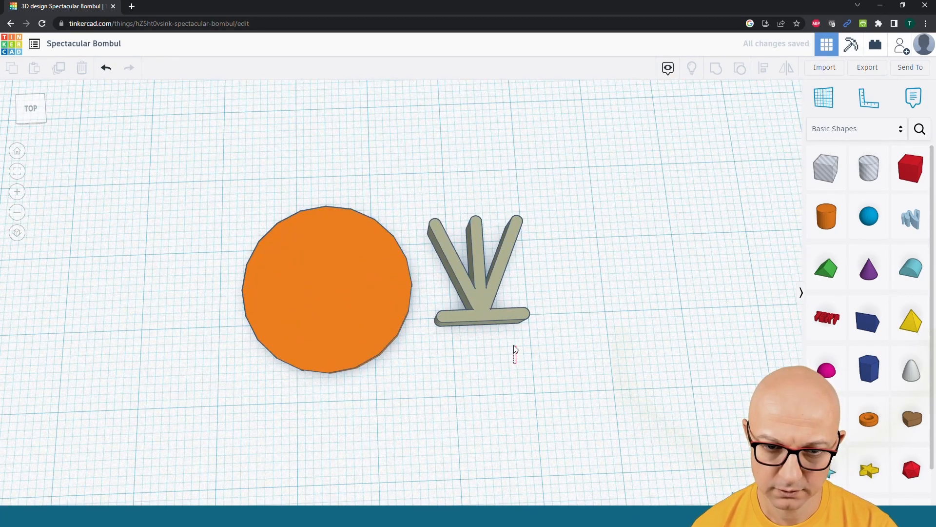
right_click_drag(516, 335, 541, 279)
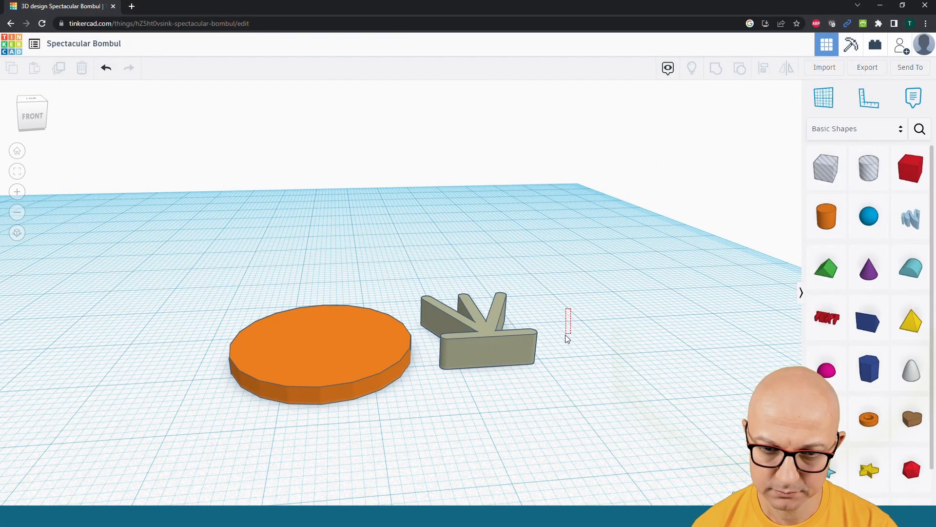
left_click_drag(554, 369, 556, 367)
right_click_drag(587, 344, 553, 361)
left_click(482, 331)
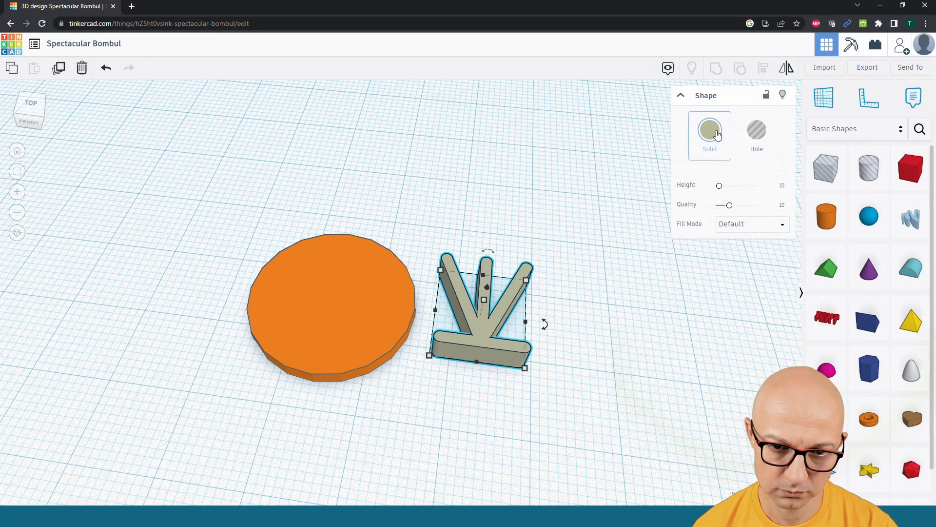
left_click(756, 133)
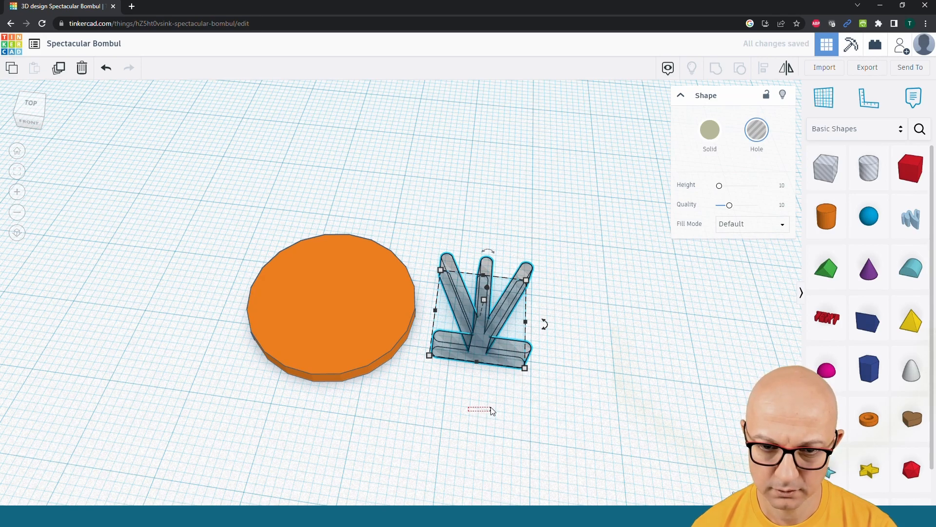
Step: Align the disc and the logo hole so their centres coincide along both horizontal axes
left_click(447, 410)
mouse_move(447, 410)
right_mouse_down()
mouse_move(465, 418)
mouse_move(481, 409)
mouse_move(447, 412)
right_mouse_up()
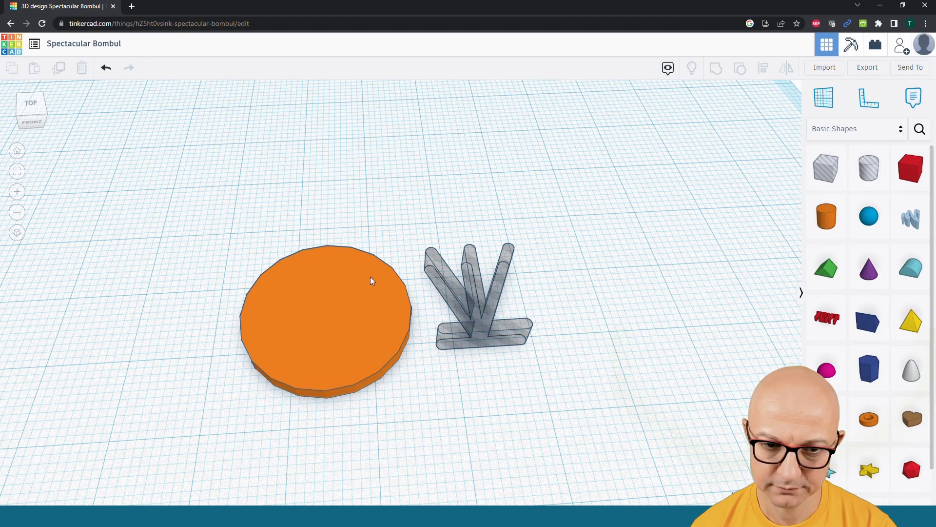
left_click_drag(213, 452, 592, 169)
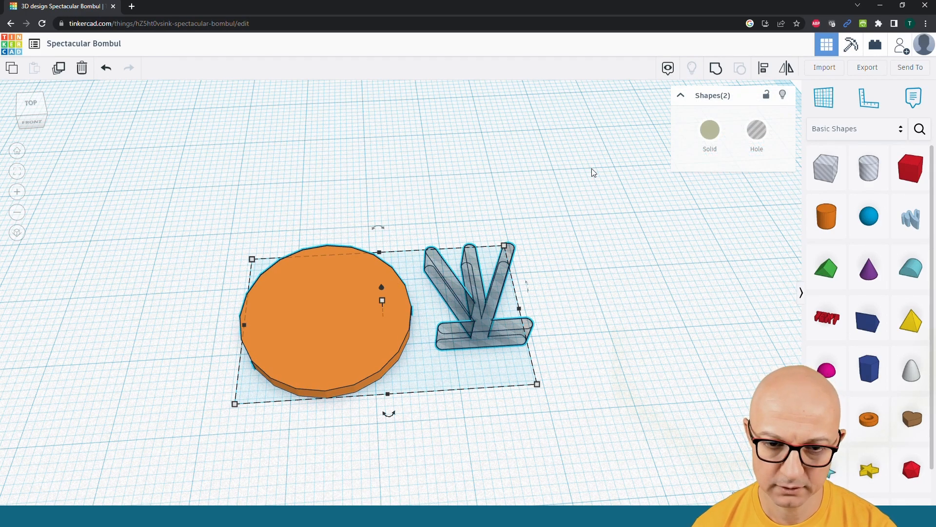
key("l")
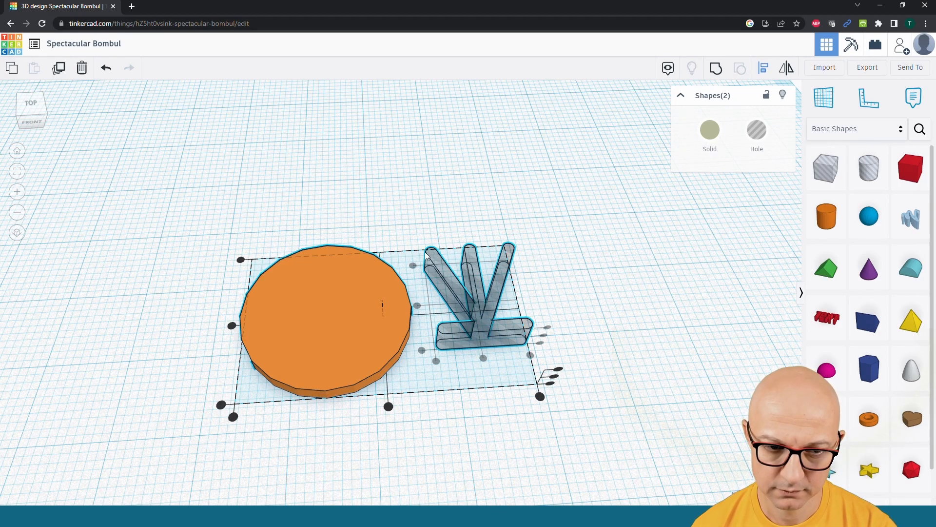
left_click(232, 326)
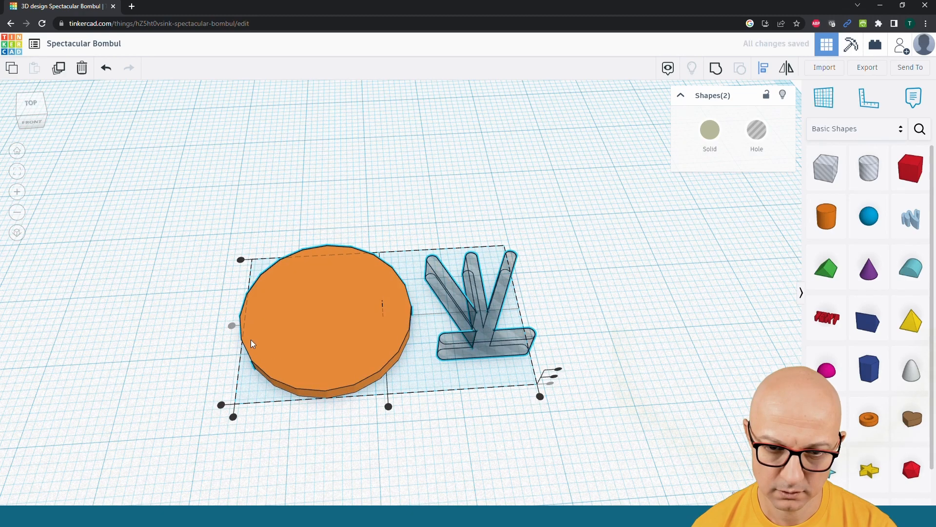
left_click(388, 408)
left_click_drag(583, 375, 573, 315)
mouse_move(572, 343)
right_mouse_down()
mouse_move(560, 273)
mouse_move(566, 200)
mouse_move(570, 344)
right_mouse_up()
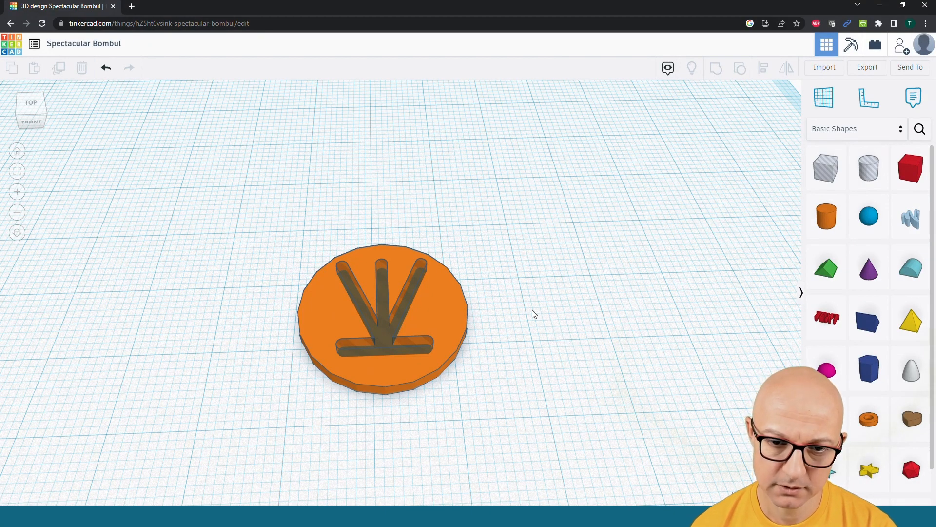
Step: Group the disc with the logo hole to cut the logo through the disc
left_click_drag(537, 412, 252, 217)
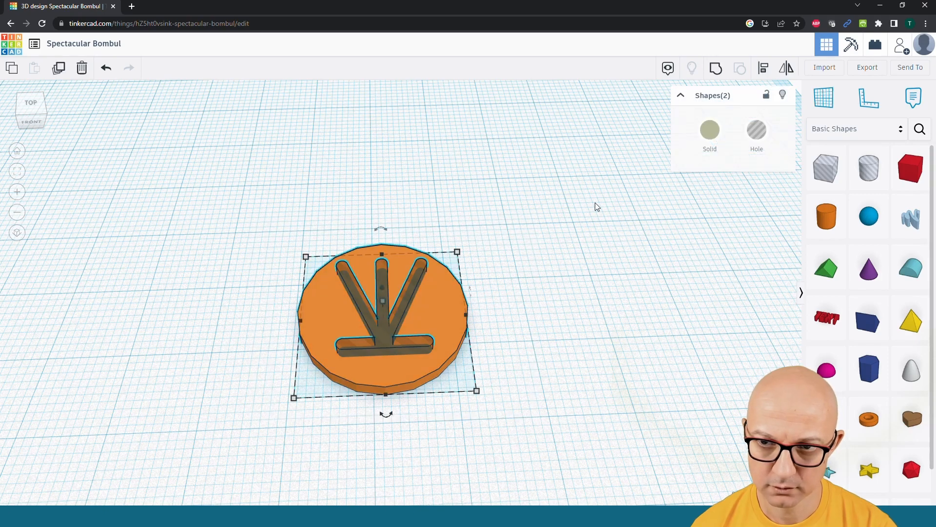
left_click(717, 69)
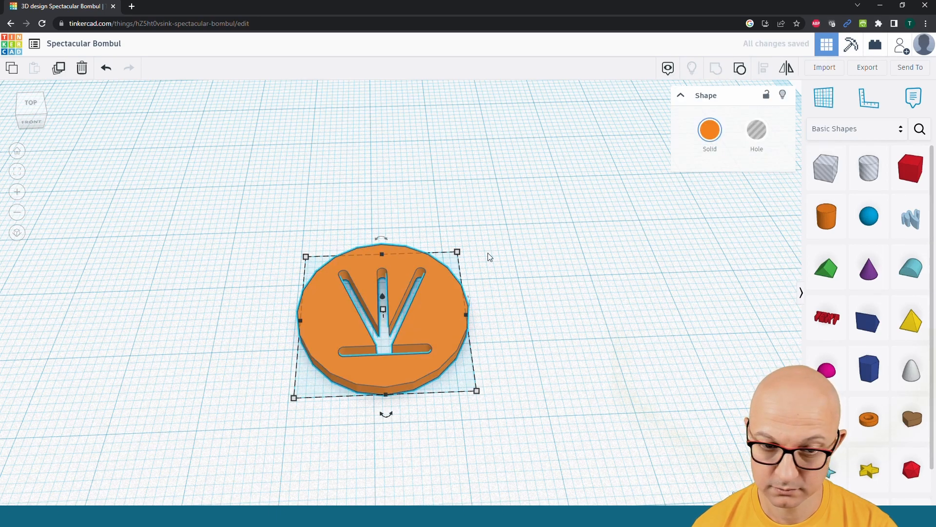
left_click(502, 271)
right_click_drag(508, 240, 504, 325)
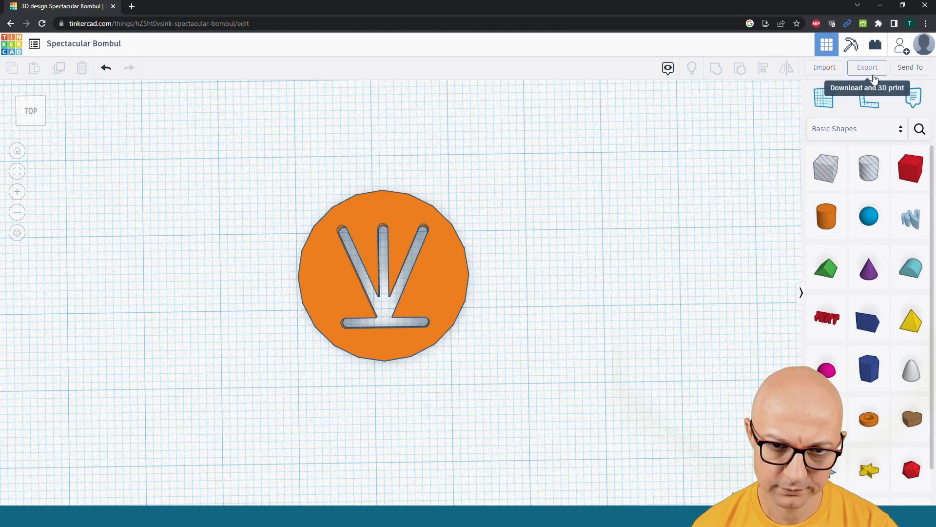
Step: Export only the selected disc with the logo cutout as an STL file for 3D printing
left_click_drag(537, 395, 273, 203)
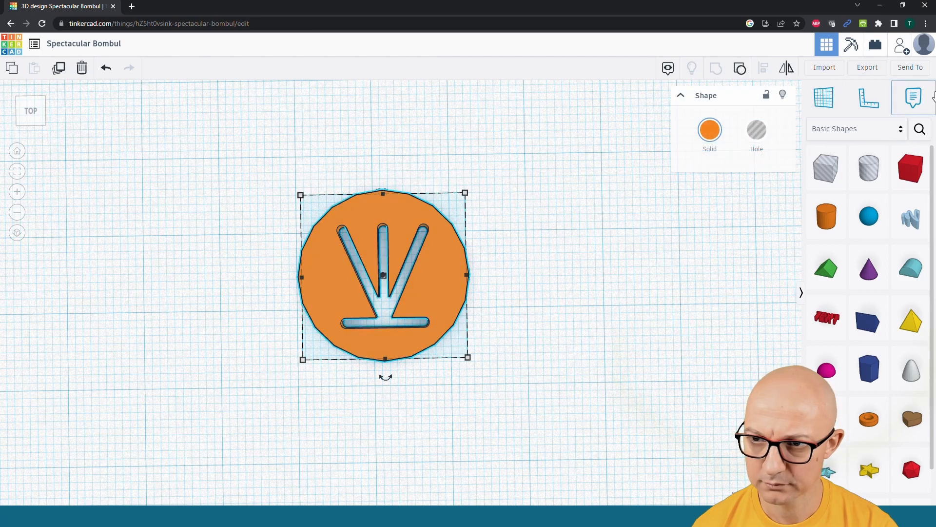
left_click(885, 73)
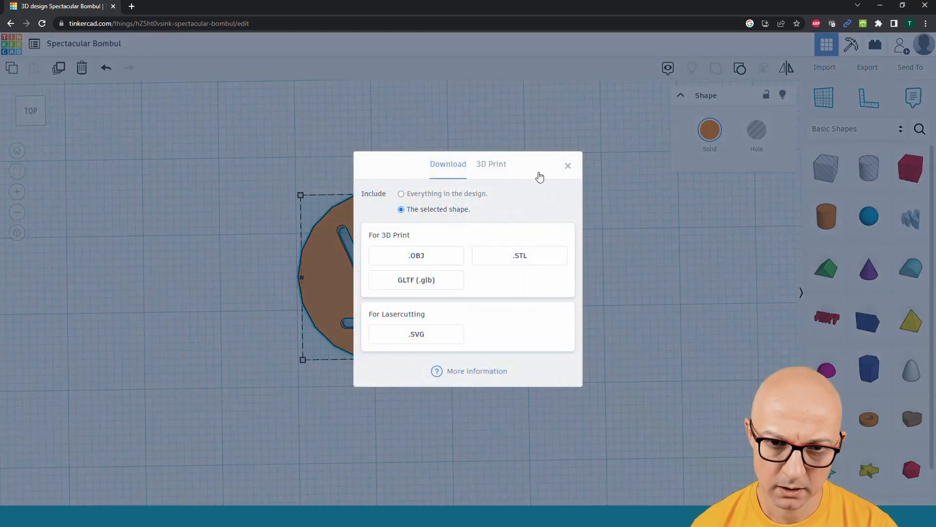
left_click(504, 263)
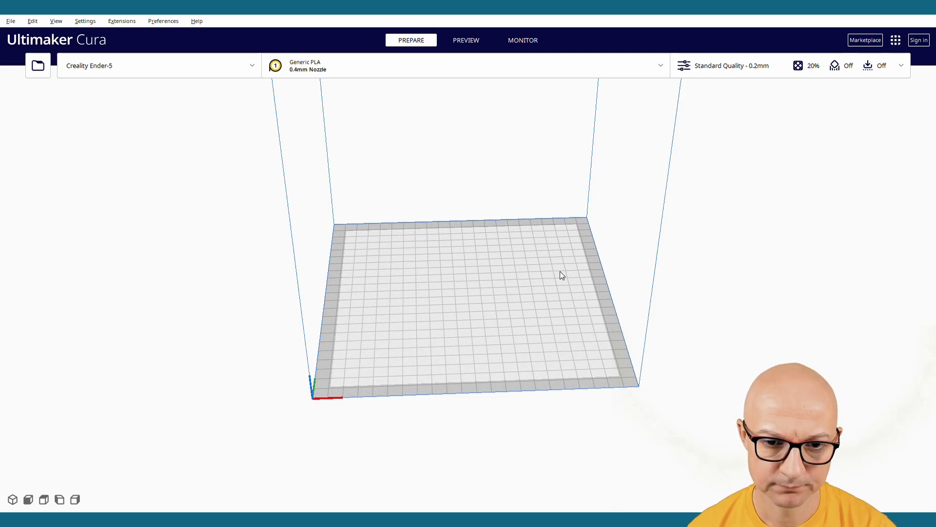
Step: Switch to Ultimaker Cura, use the Creality Ender-5 printer, and load Taboretum chip.stl onto the build plate
left_click(253, 62)
left_click(85, 122)
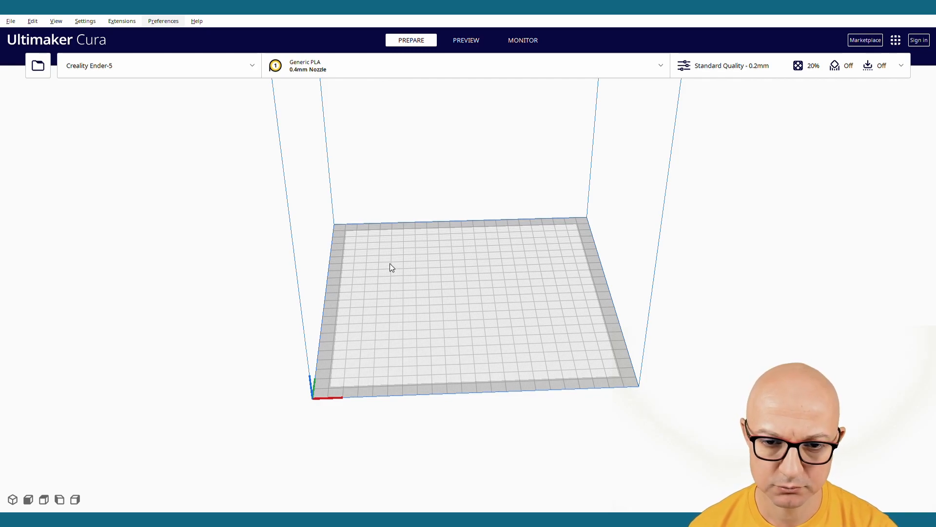
left_click(469, 307)
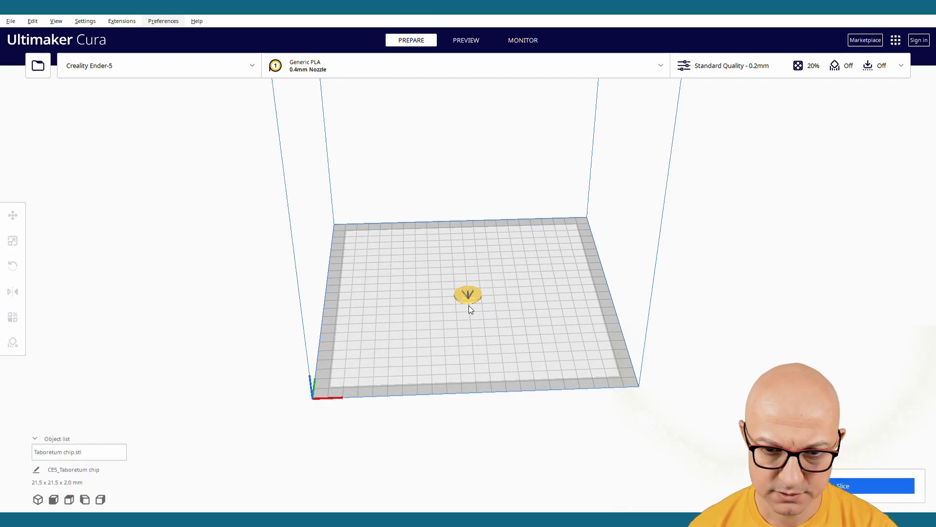
scroll(469, 306, "up", 2)
scroll(469, 307, "up", 2)
right_click_drag(488, 333, 497, 297)
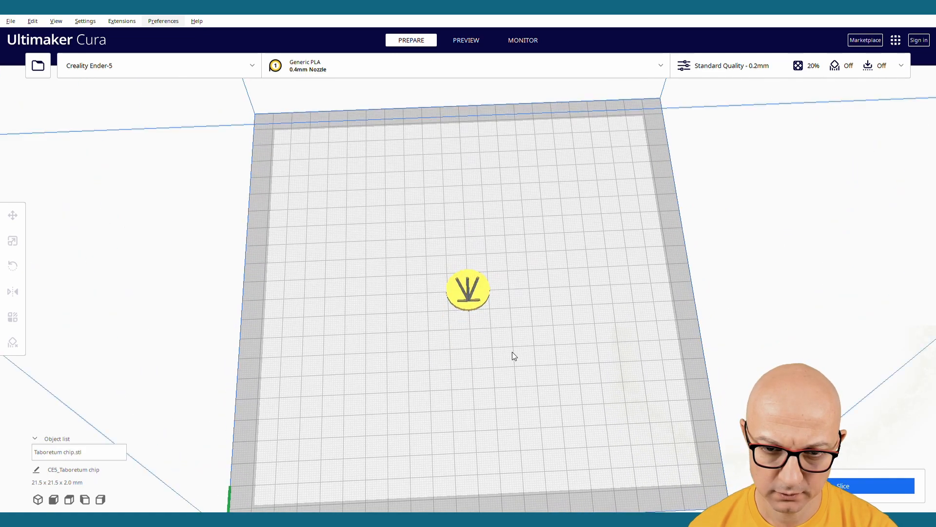
scroll(497, 297, "up", 4)
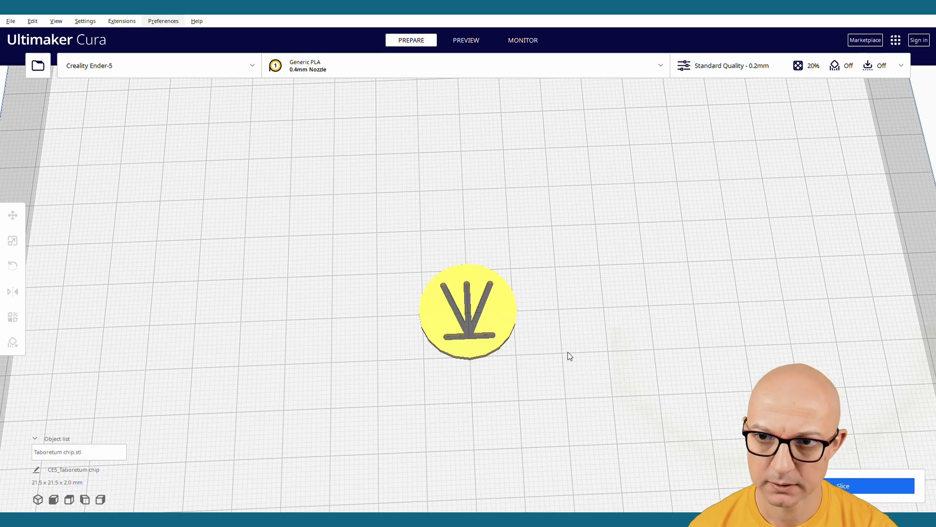
right_click_drag(570, 356, 560, 334)
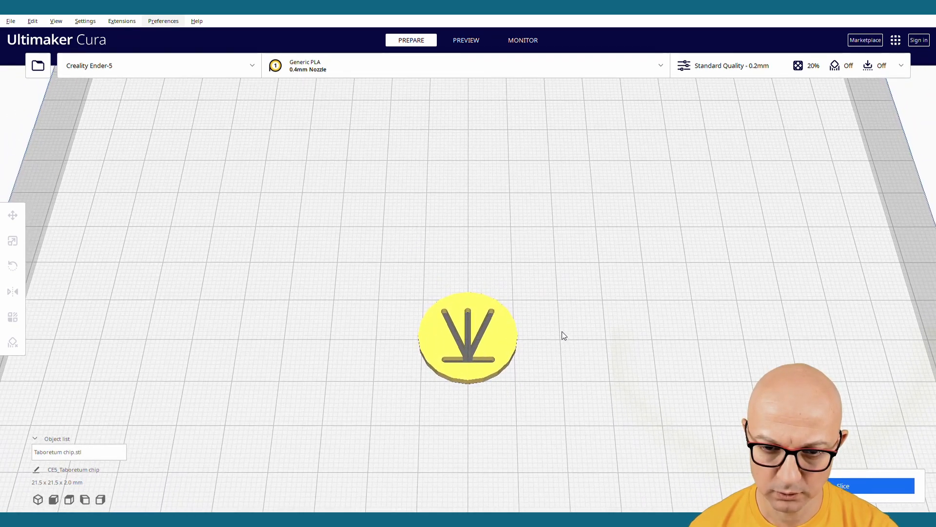
Step: Multiply the chip model on the build plate with two additional copies
right_click(505, 338)
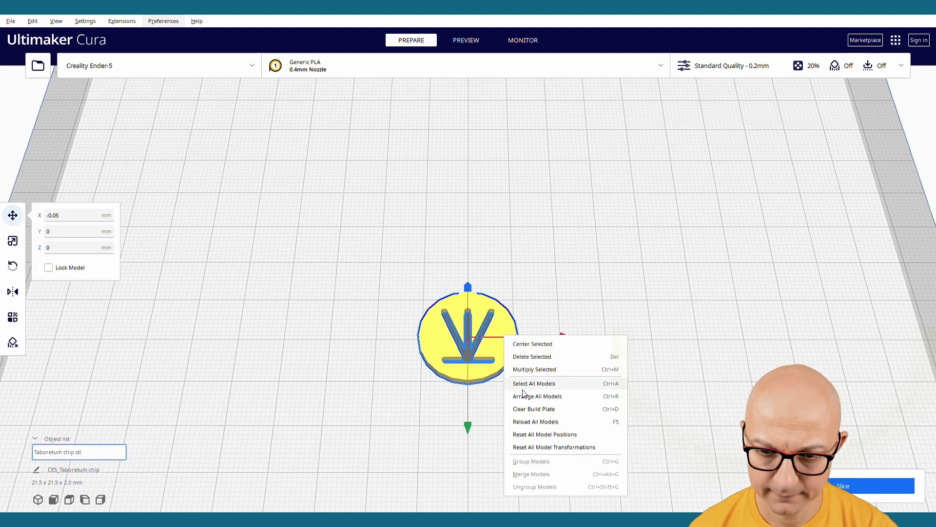
left_click(556, 370)
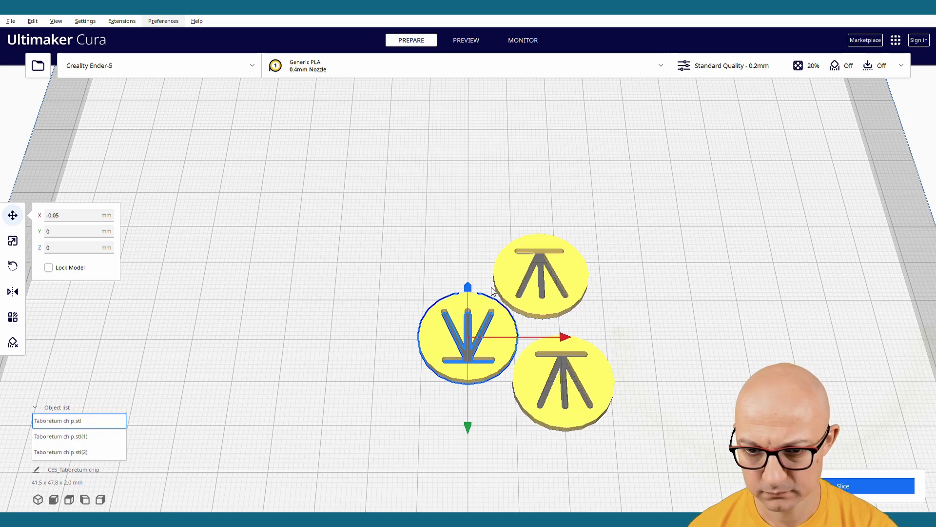
left_click(671, 309)
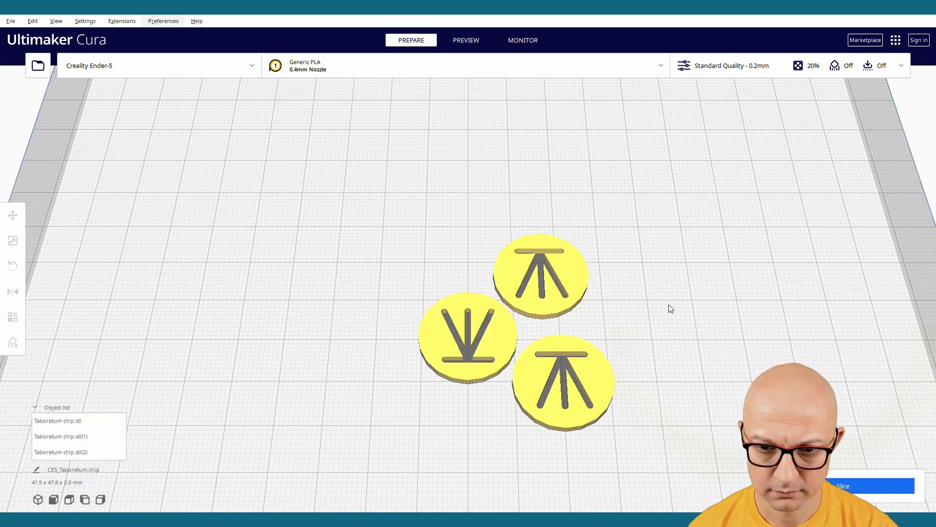
Step: Slice the three chips at Standard Quality 0.2 mm and open the layer preview
mouse_move(683, 320)
right_mouse_down()
mouse_move(657, 324)
mouse_move(660, 360)
mouse_move(684, 352)
mouse_move(716, 310)
mouse_move(665, 323)
mouse_move(681, 338)
right_mouse_up()
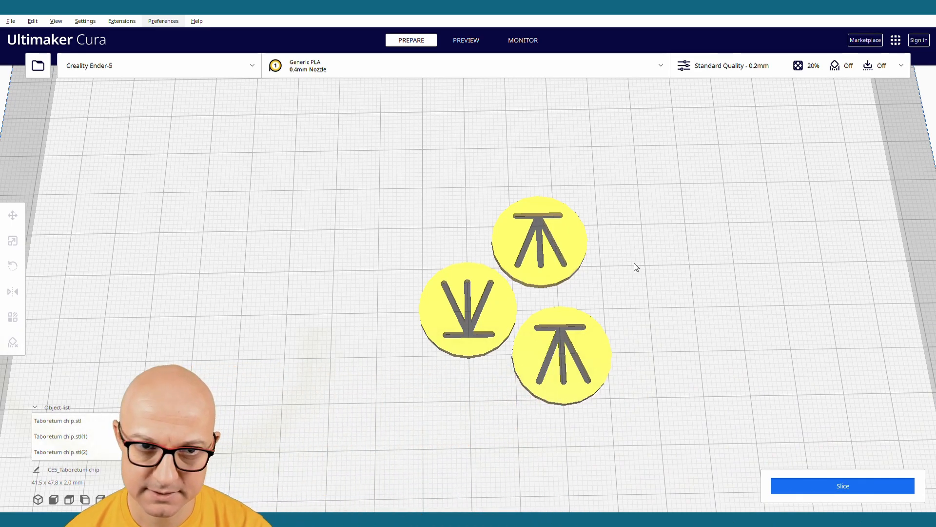
mouse_move(772, 279)
right_mouse_down()
mouse_move(788, 259)
mouse_move(782, 295)
right_mouse_up()
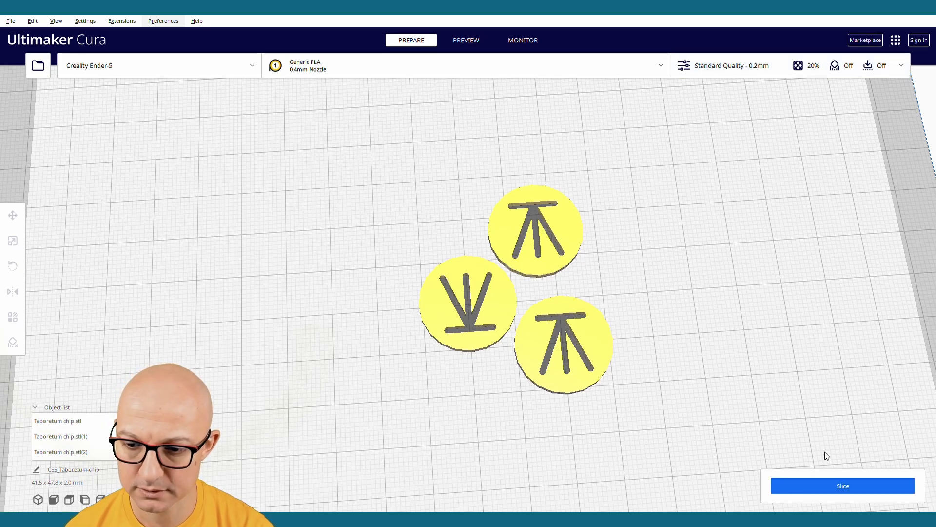
left_click(816, 488)
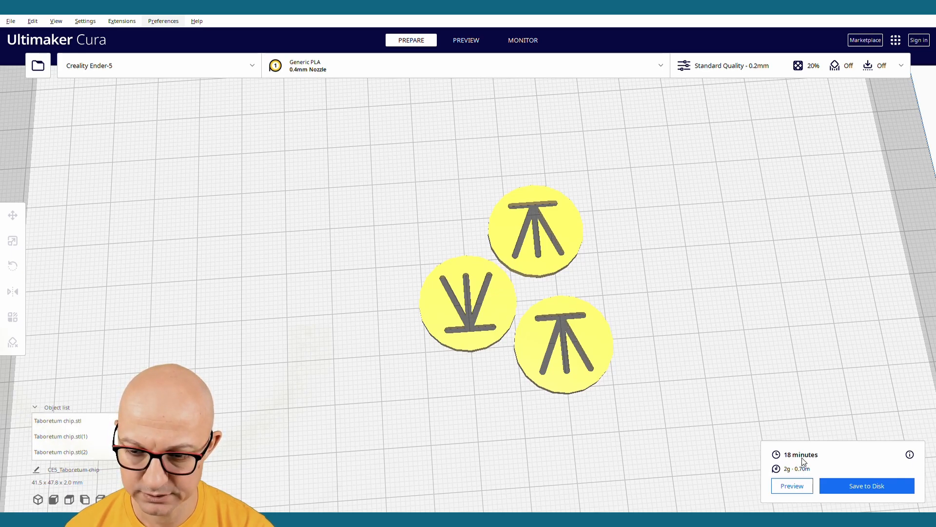
left_click(793, 486)
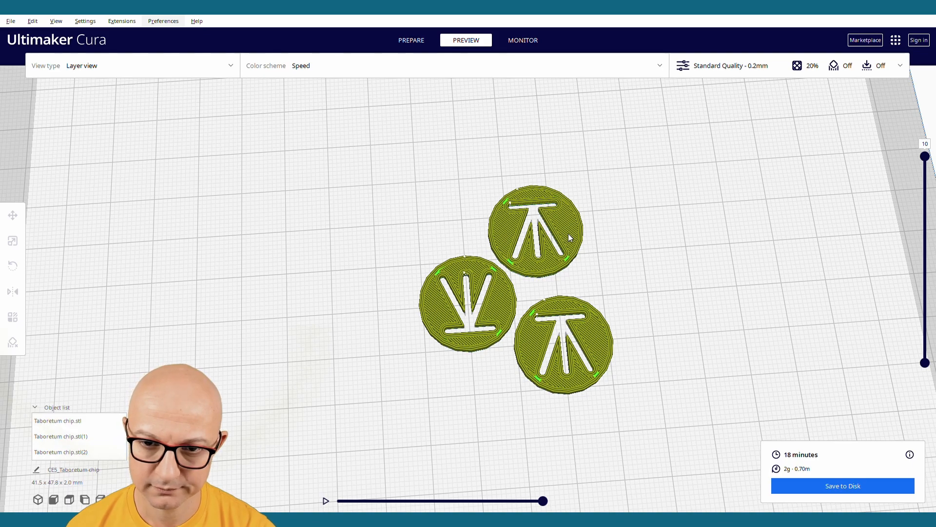
Step: Reduce the preview to layer 1 and run through its toolpath from the start to the end
scroll(608, 327, "up", 2)
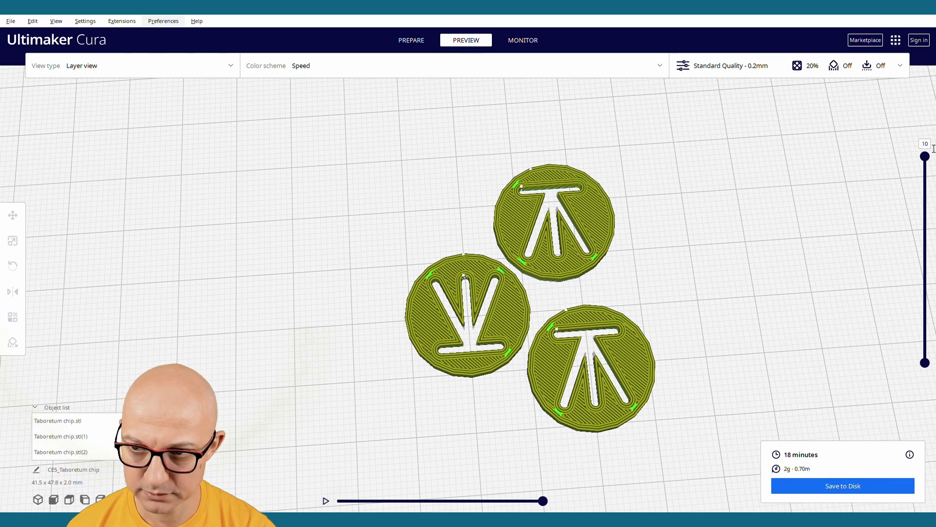
left_click_drag(926, 157, 928, 364)
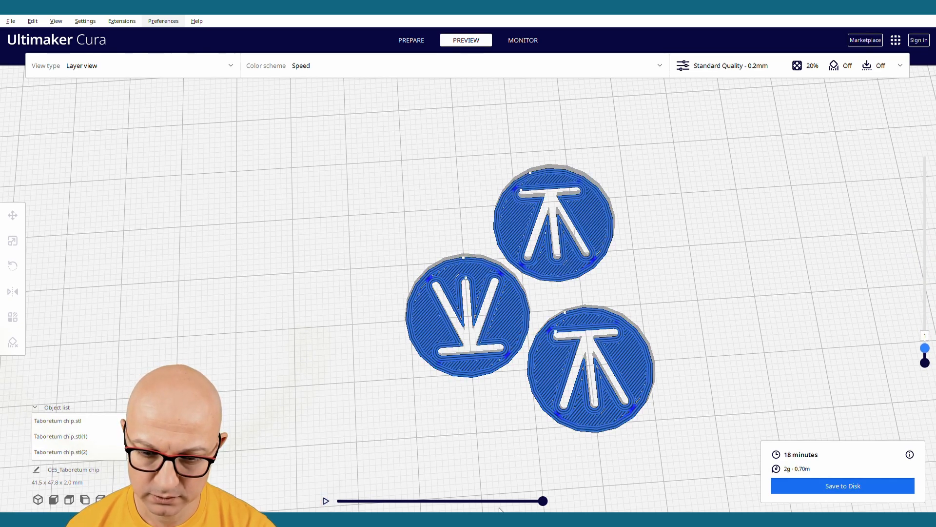
left_click_drag(544, 501, 336, 509)
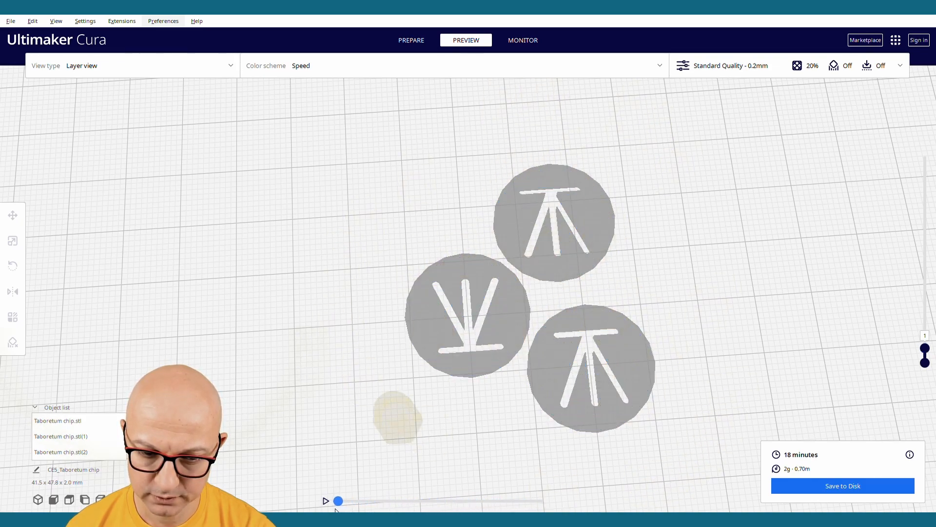
left_click(327, 501)
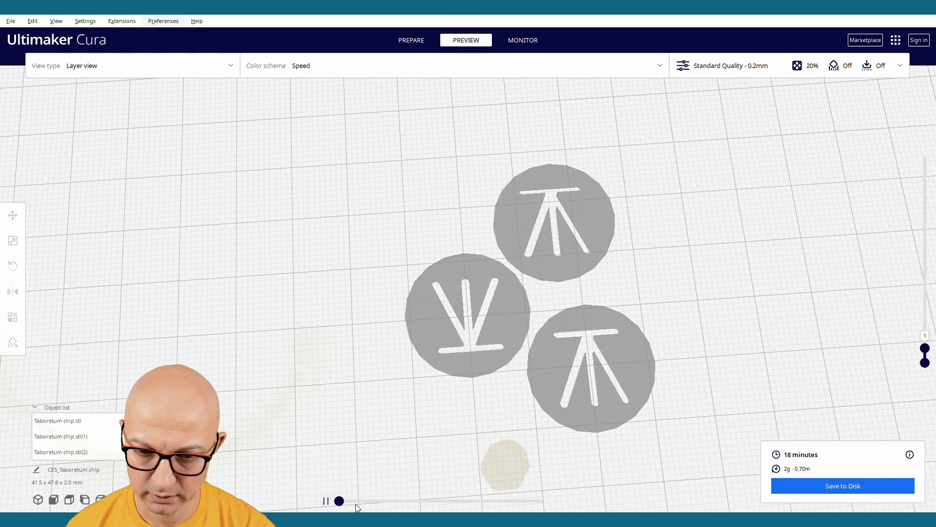
left_click(326, 501)
left_click_drag(343, 503, 558, 500)
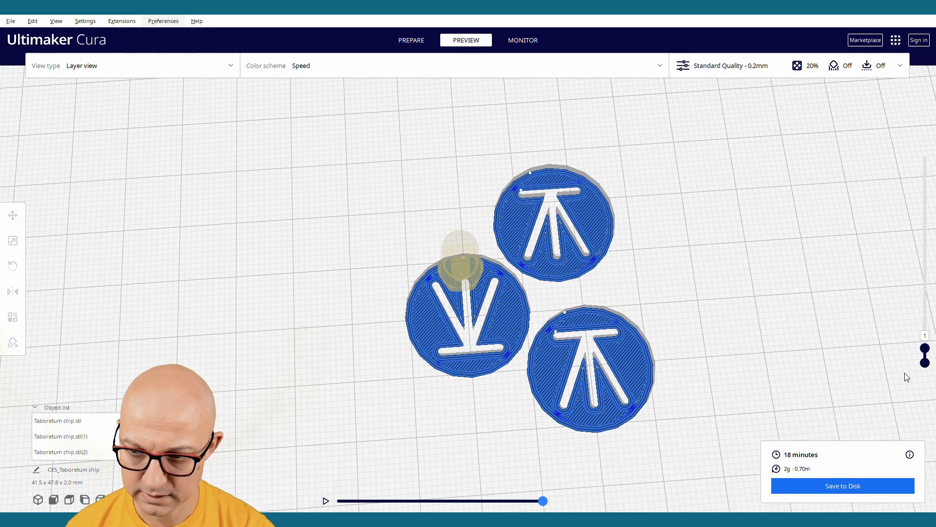
Step: Step the layer preview upward through layers 2, 5 and 7 to the top layer to inspect the infill and outer surfaces
left_click(926, 349)
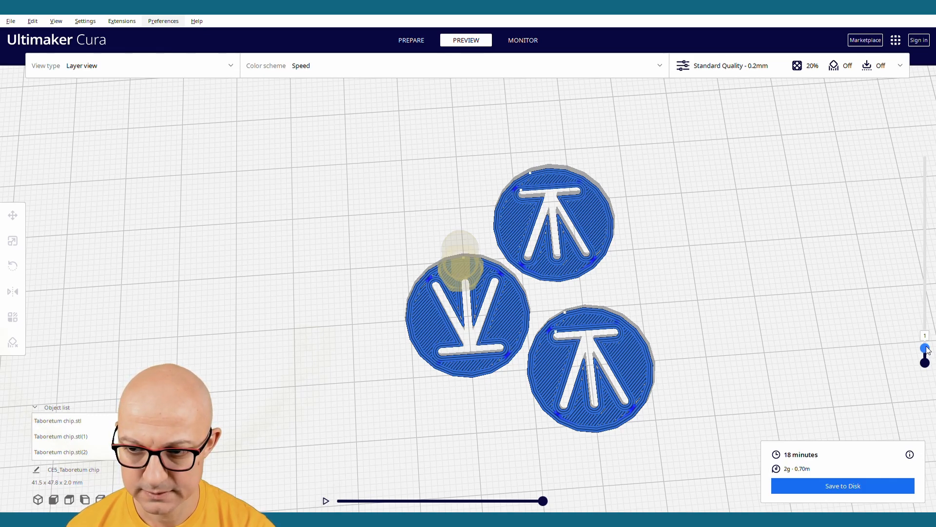
left_click_drag(927, 347, 926, 334)
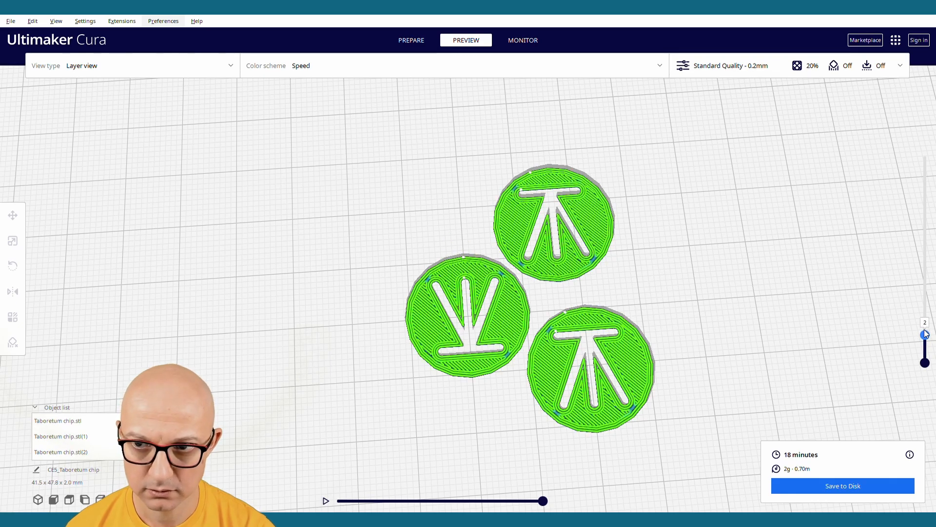
left_click_drag(926, 333, 926, 271)
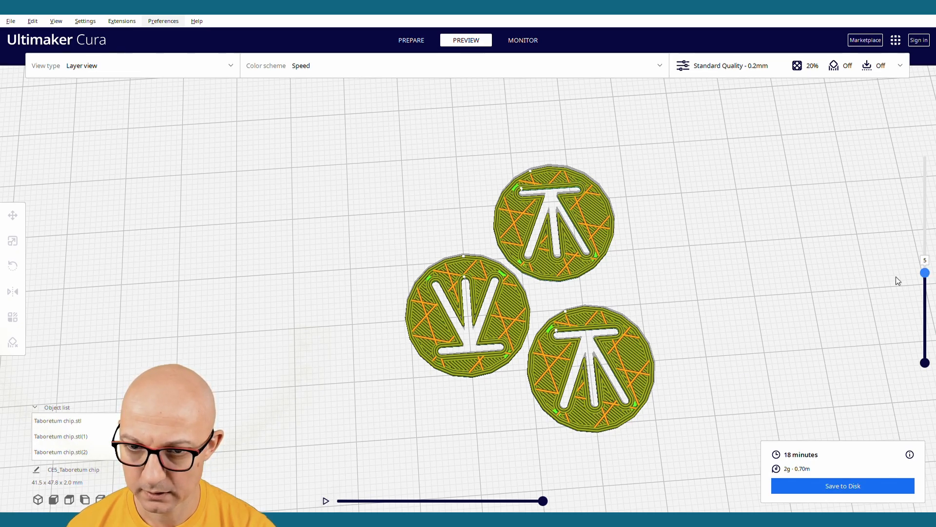
left_click_drag(925, 274, 927, 220)
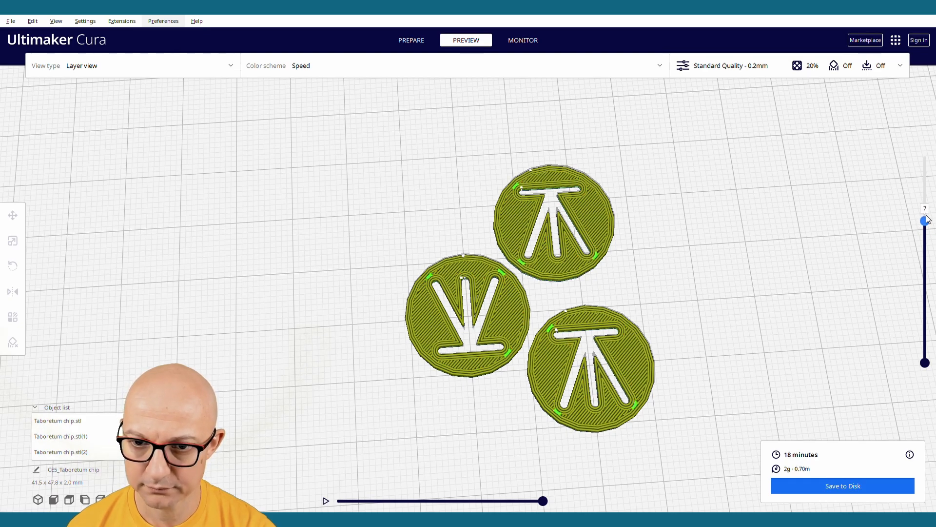
left_click_drag(928, 220, 928, 156)
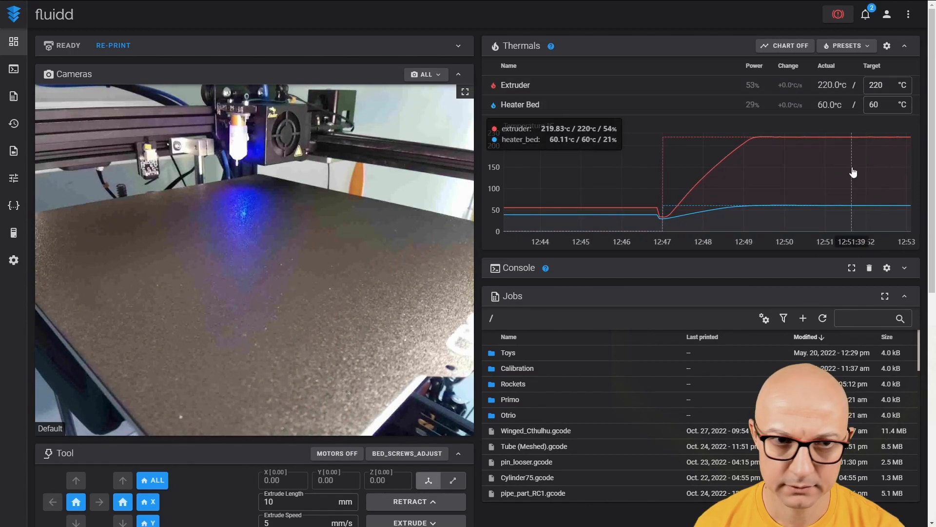
Step: Switch to the fluidd printer interface, then upload and print CE5_Taboretum chip.gcode from the Taboretum folder
left_click(880, 85)
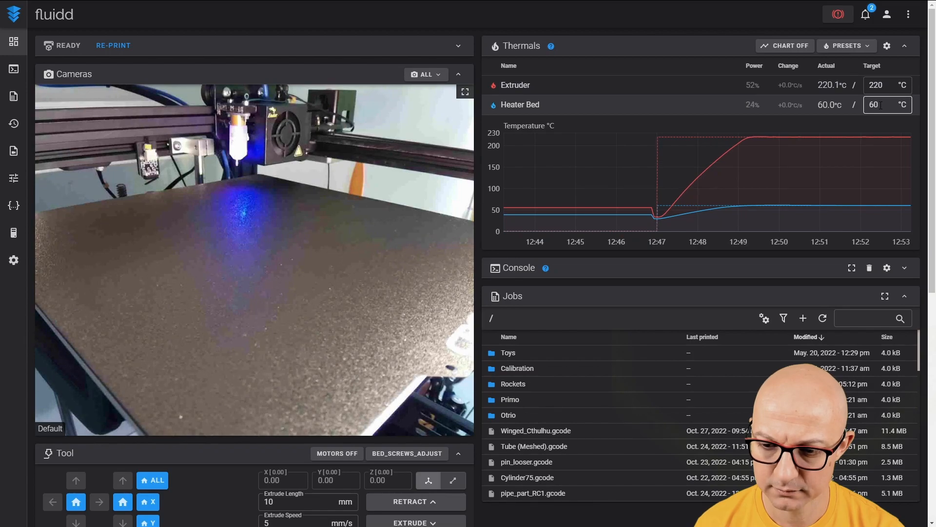
mouse_move(863, 170)
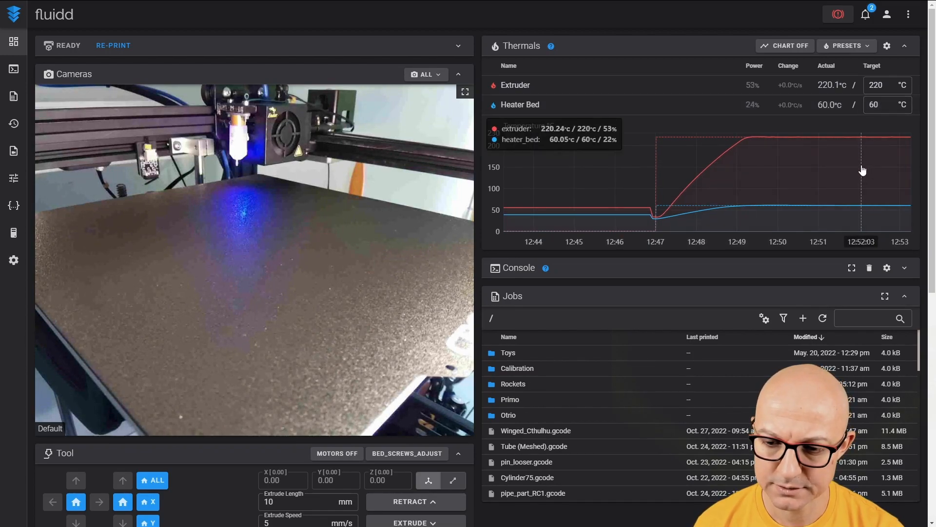
left_click(805, 319)
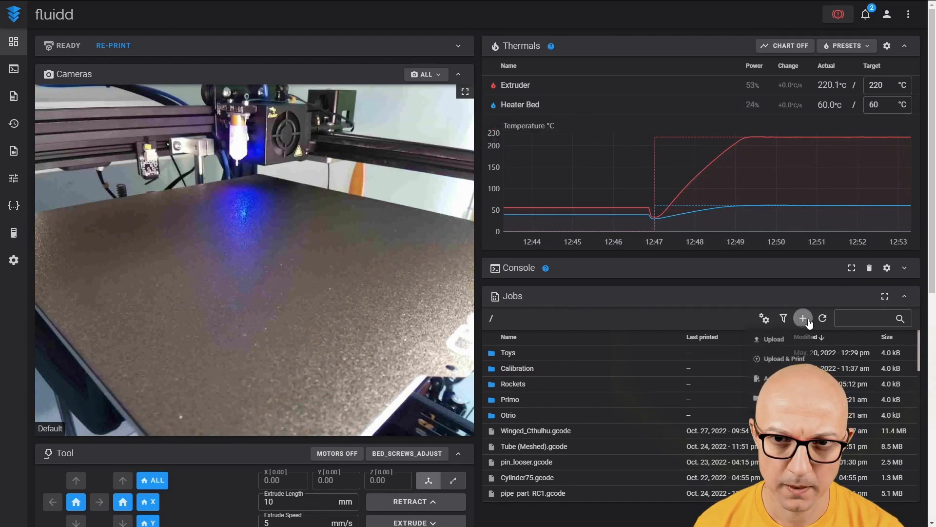
left_click(804, 359)
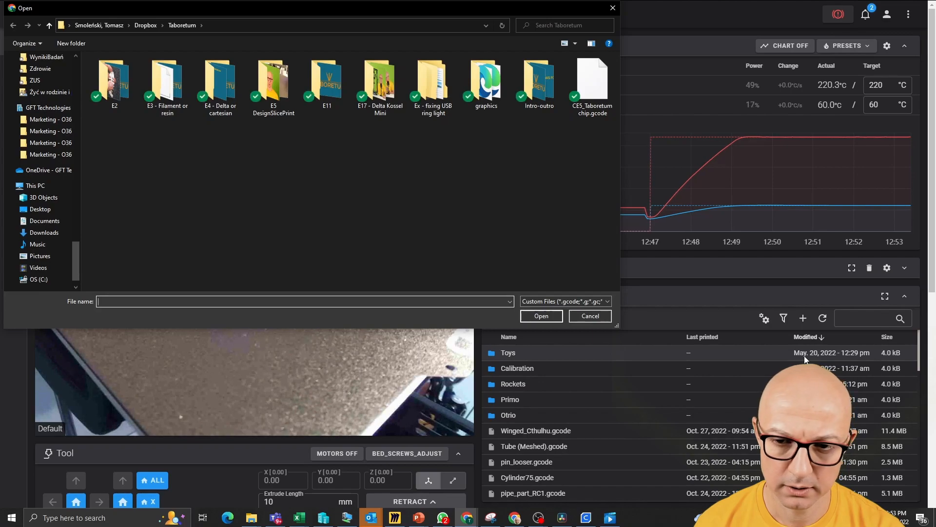
left_click(593, 86)
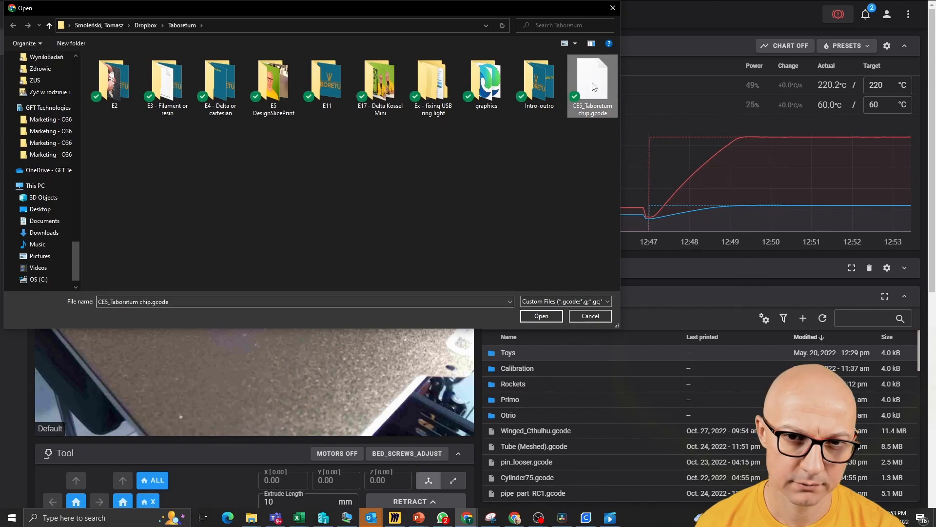
left_click(542, 315)
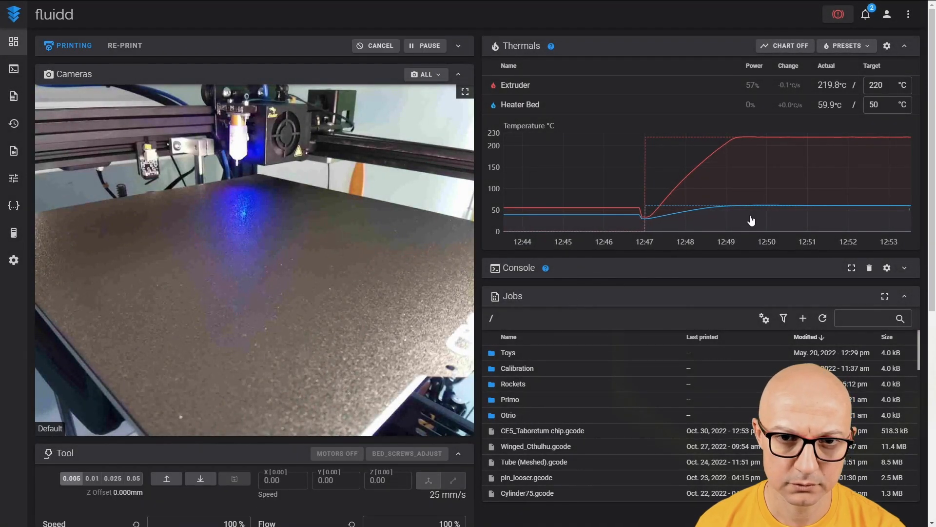
mouse_move(907, 145)
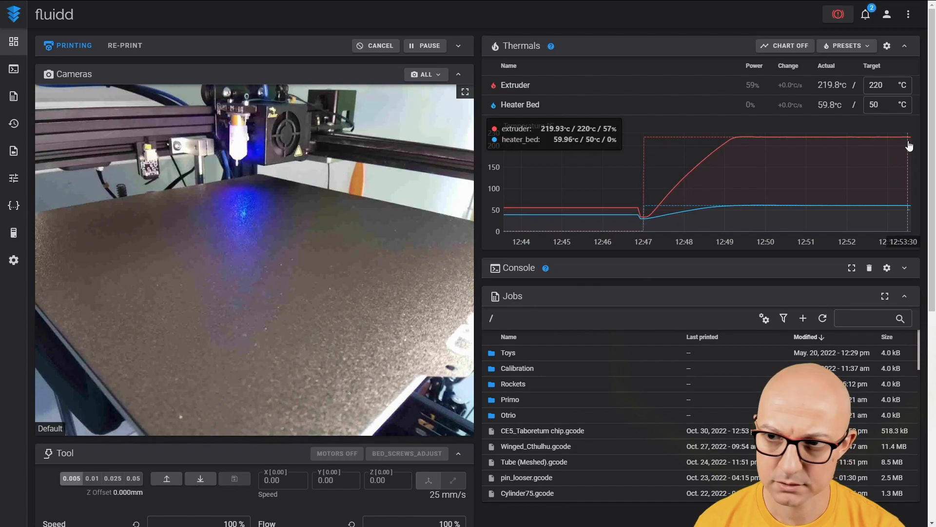